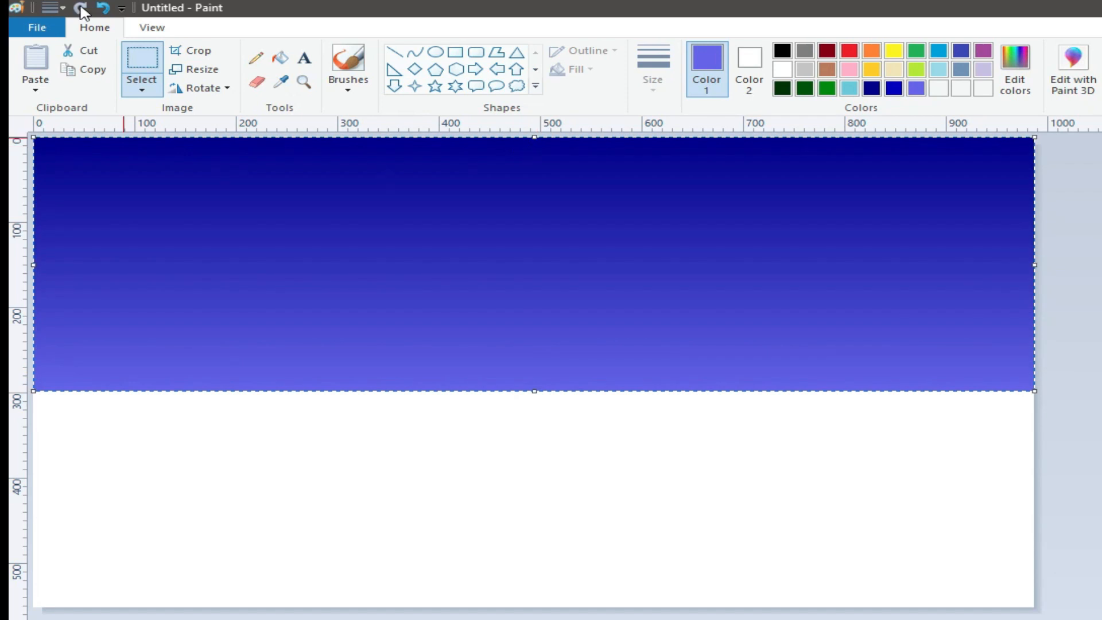
Undo the existing gradient back to a white canvas and fill its upper-left corner blue, bounded by a slanted blue line.
{"action": "left_click", "coordinate": [894, 88]}
{"action": "left_click", "coordinate": [102, 8]}
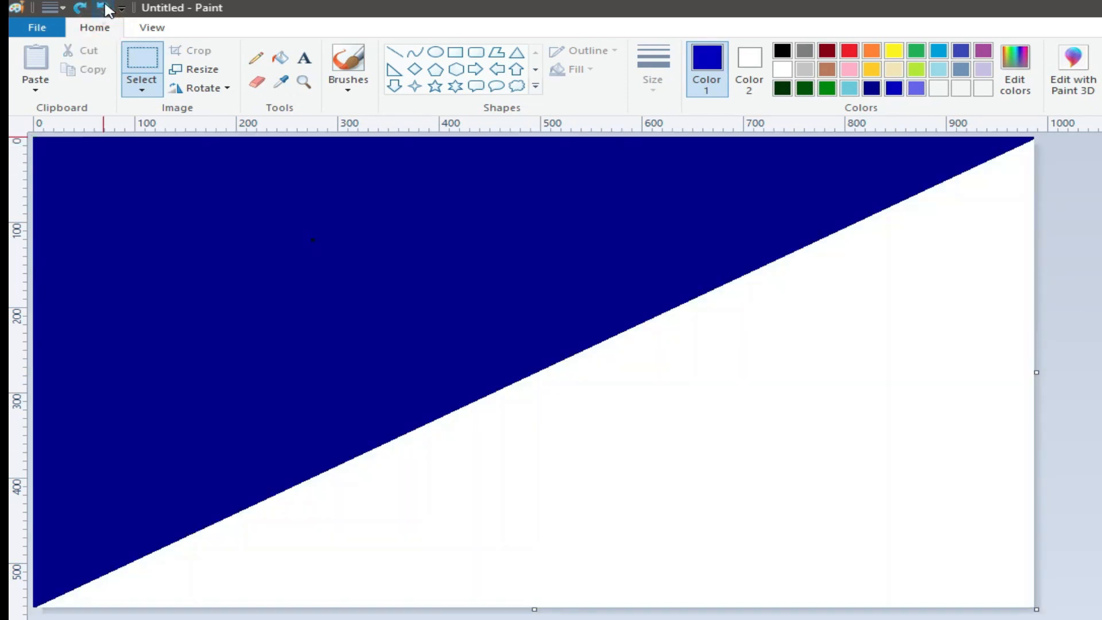
{"action": "left_click", "coordinate": [394, 52]}
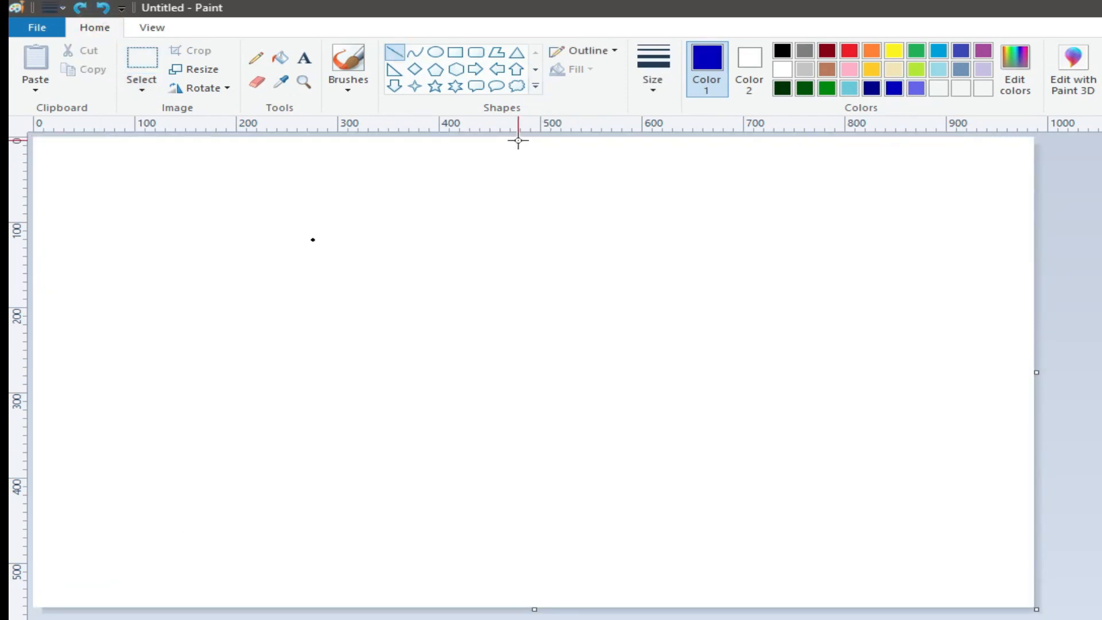
{"action": "left_click_drag", "start_coordinate": [523, 137], "coordinate": [24, 311]}
{"action": "left_click", "coordinate": [280, 57]}
{"action": "left_click", "coordinate": [229, 179]}
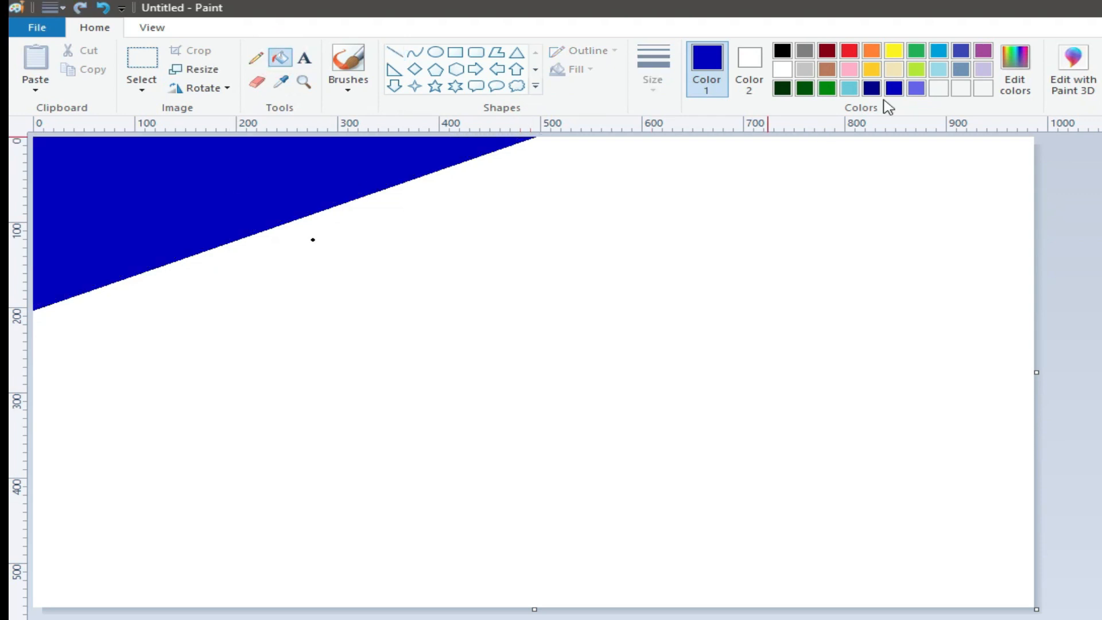
Draw a periwinkle diagonal from the upper-right to the lower-left corner, filling the band above it periwinkle and the area below light turquoise.
{"action": "left_click", "coordinate": [916, 87]}
{"action": "left_click", "coordinate": [395, 52]}
{"action": "left_click_drag", "start_coordinate": [1033, 140], "coordinate": [33, 605]}
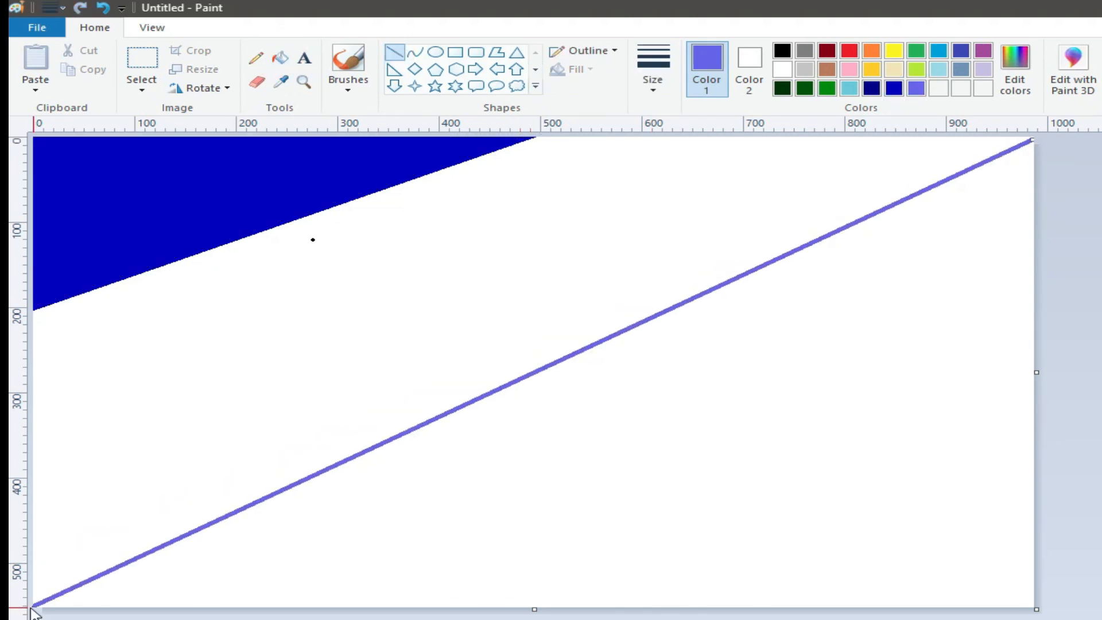
{"action": "left_click", "coordinate": [280, 57]}
{"action": "left_click", "coordinate": [356, 298]}
{"action": "left_click", "coordinate": [939, 69]}
{"action": "left_click", "coordinate": [793, 295]}
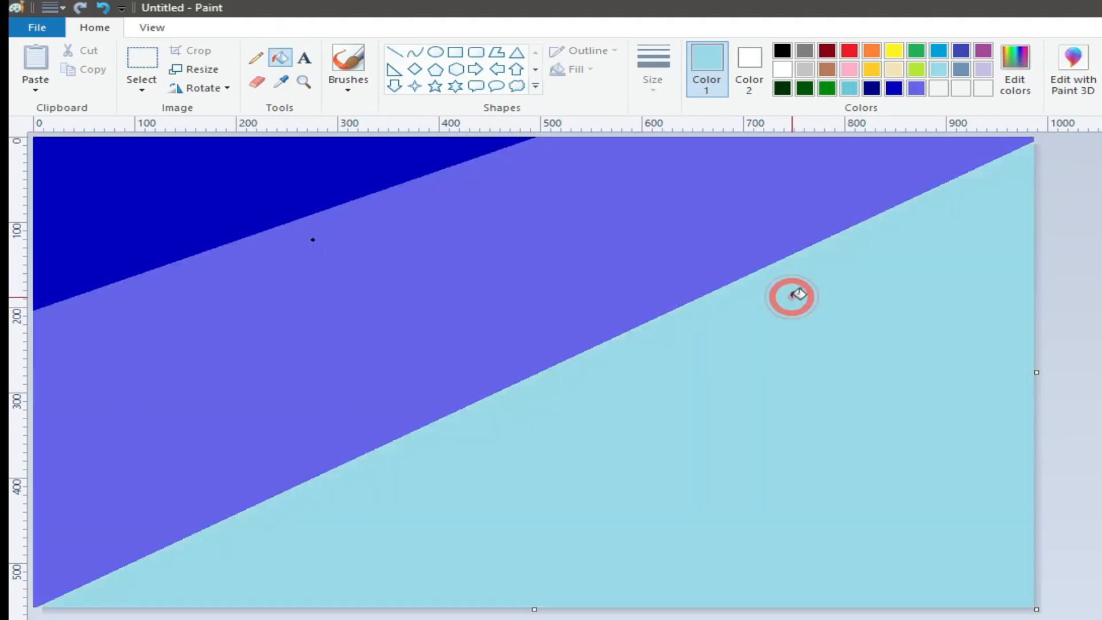
Cut the picture's horizontal pixel value and resize the picture to a width of 1 pixel without maintaining the aspect ratio.
{"action": "left_click", "coordinate": [193, 70]}
{"action": "left_click", "coordinate": [232, 131]}
{"action": "right_click", "coordinate": [243, 158]}
{"action": "left_click", "coordinate": [293, 248]}
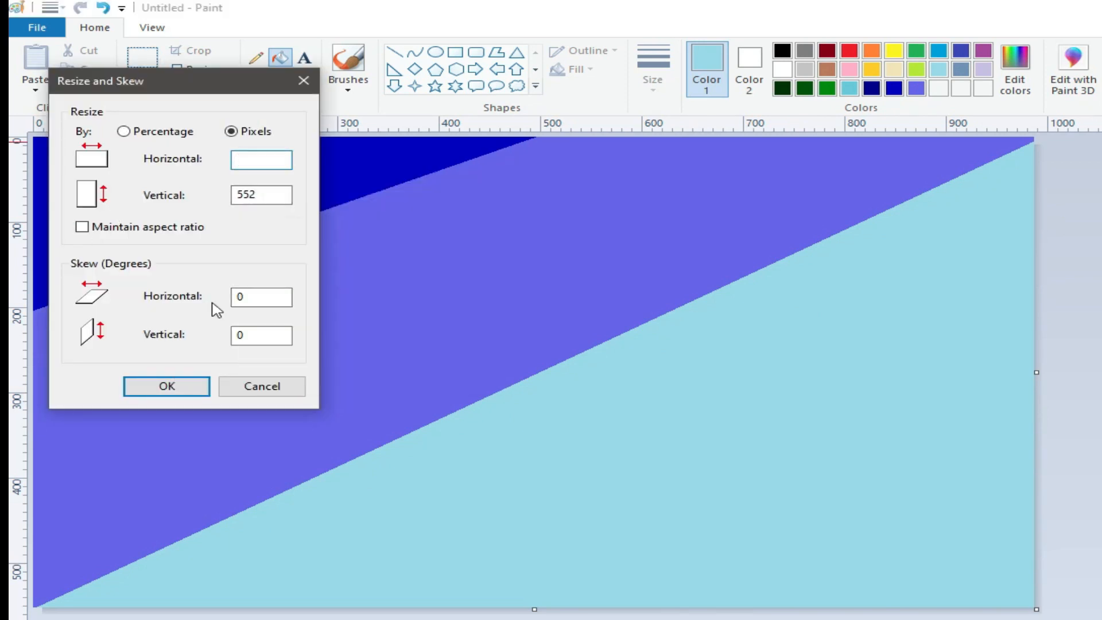
{"action": "type", "text": "1"}
{"action": "left_click", "coordinate": [167, 386]}
Resize the picture in pixels back to its full width using the cut horizontal value.
{"action": "left_click", "coordinate": [192, 69]}
{"action": "left_click", "coordinate": [232, 132]}
{"action": "right_click", "coordinate": [277, 156]}
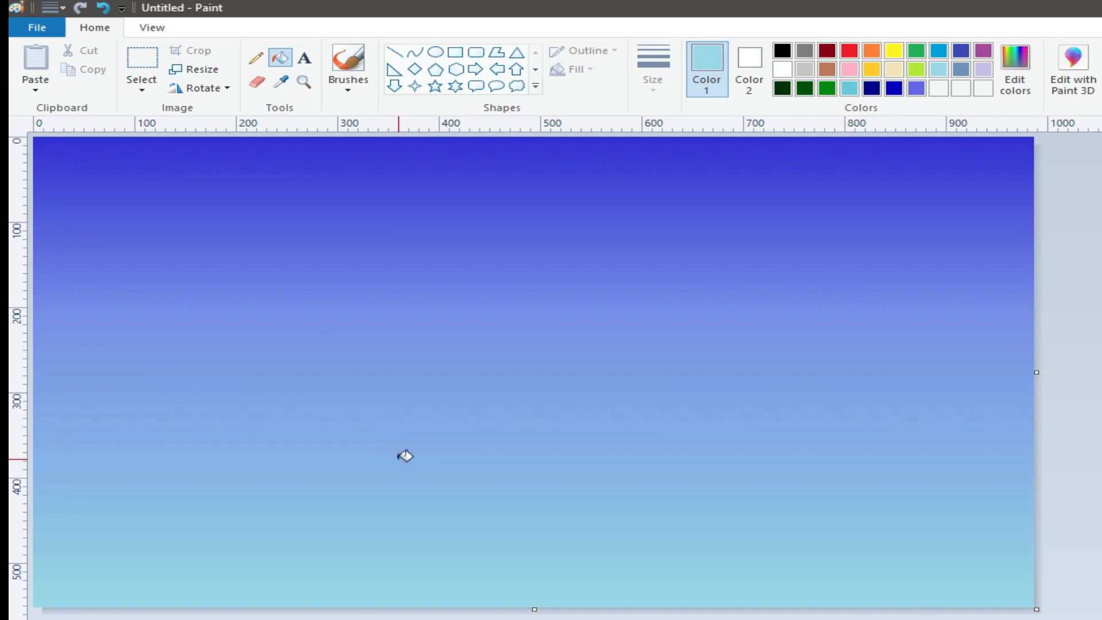
Select the whole gradient picture and adjust its height from the lower edge.
{"action": "left_click", "coordinate": [141, 89]}
{"action": "left_click", "coordinate": [180, 184]}
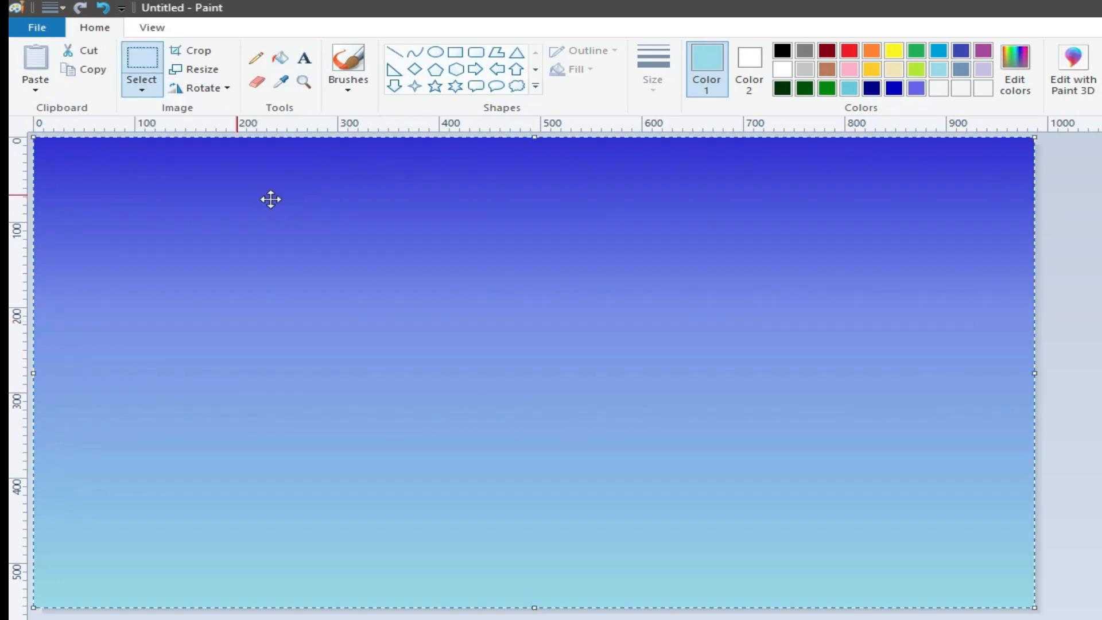
{"action": "mouse_move", "coordinate": [533, 608]}
{"action": "left_mouse_down"}
{"action": "mouse_move", "coordinate": [558, 374]}
{"action": "mouse_move", "coordinate": [527, 416]}
{"action": "mouse_move", "coordinate": [531, 611]}
{"action": "left_mouse_up"}
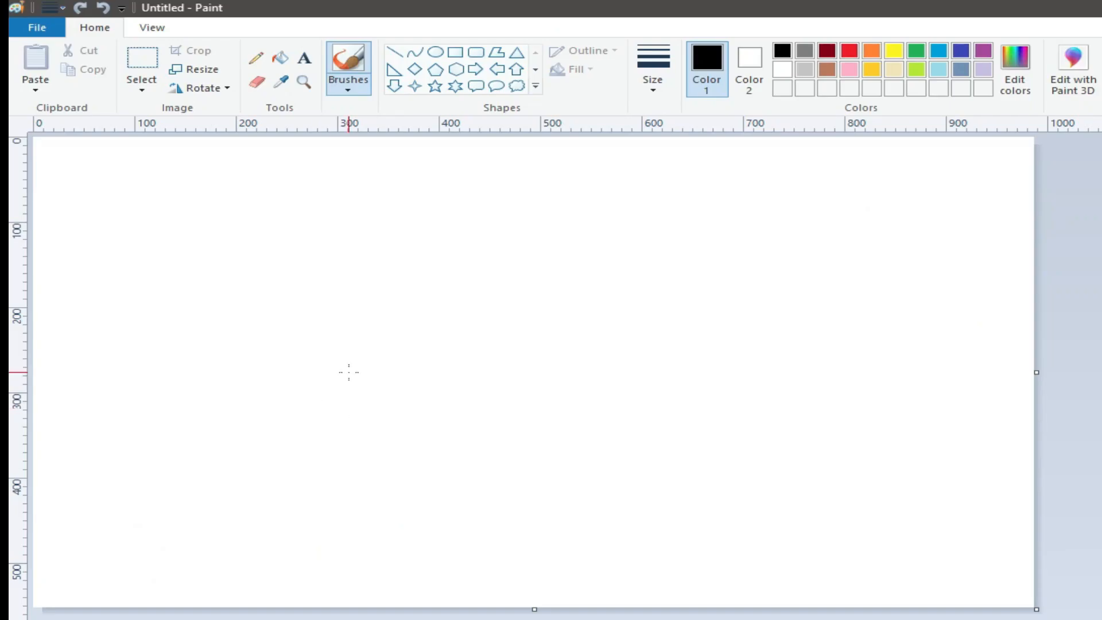
Draw a horizontal light turquoise line in the thinnest size across the full canvas at about mid-height, discarding the first shape.
{"action": "left_click", "coordinate": [456, 53]}
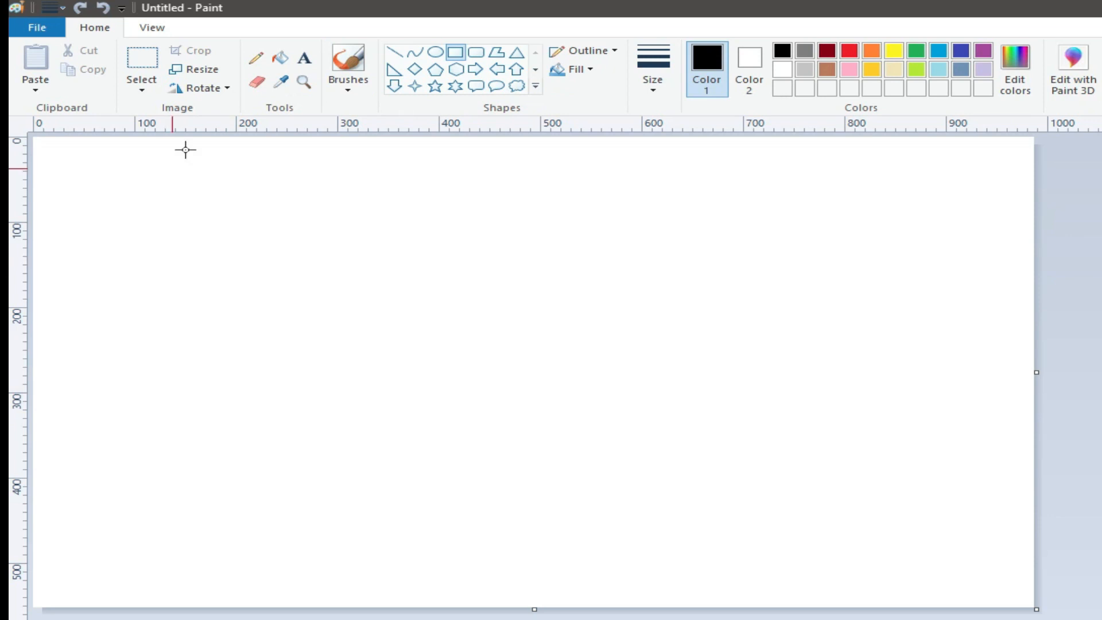
{"action": "left_click", "coordinate": [939, 70]}
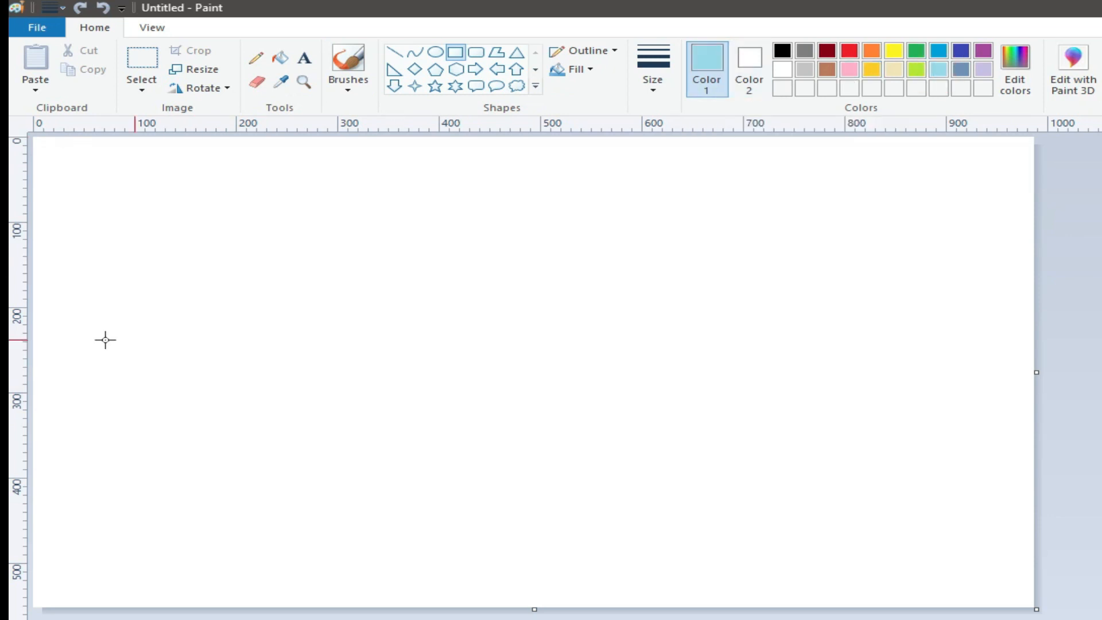
{"action": "left_click_drag", "start_coordinate": [33, 372], "coordinate": [1036, 371]}
{"action": "key", "text": "ctrl+z"}
{"action": "left_click", "coordinate": [653, 80]}
{"action": "left_click", "coordinate": [677, 138]}
{"action": "left_click", "coordinate": [394, 53]}
{"action": "left_click_drag", "start_coordinate": [34, 375], "coordinate": [1094, 370]}
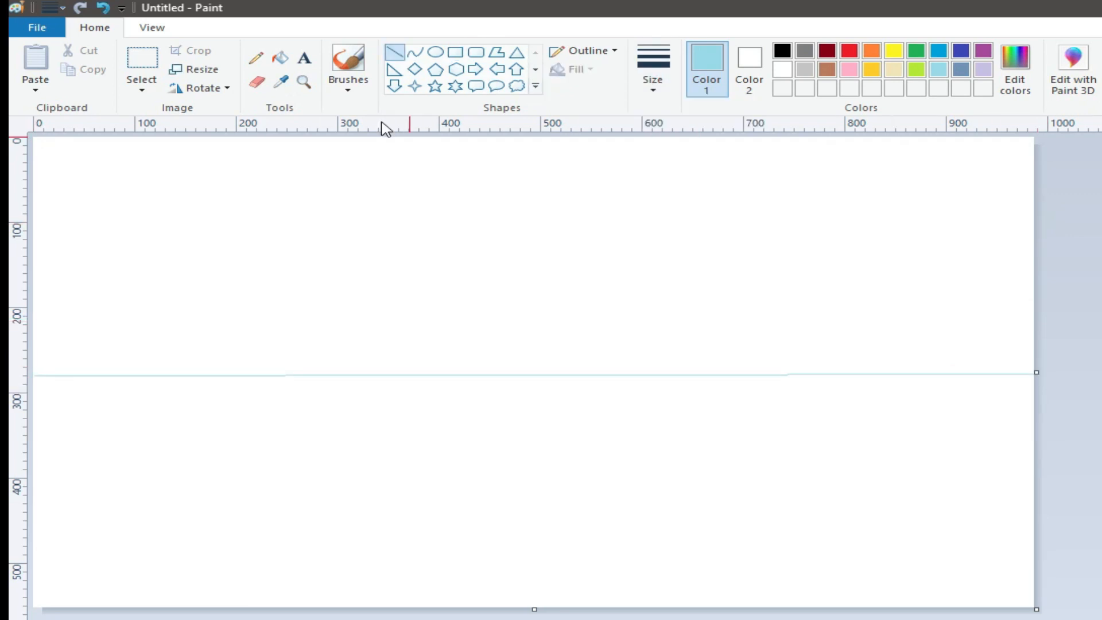
Draw a light turquoise rectangle for a house body below the horizon line and adjust its position and proportions.
{"action": "left_click", "coordinate": [455, 52]}
{"action": "left_click_drag", "start_coordinate": [273, 434], "coordinate": [396, 483]}
{"action": "left_click_drag", "start_coordinate": [345, 465], "coordinate": [470, 516]}
{"action": "left_click_drag", "start_coordinate": [533, 533], "coordinate": [582, 564]}
{"action": "left_click_drag", "start_coordinate": [500, 527], "coordinate": [460, 492]}
{"action": "left_click_drag", "start_coordinate": [541, 529], "coordinate": [603, 537]}
{"action": "left_click_drag", "start_coordinate": [482, 493], "coordinate": [447, 482]}
{"action": "left_click_drag", "start_coordinate": [564, 484], "coordinate": [532, 484]}
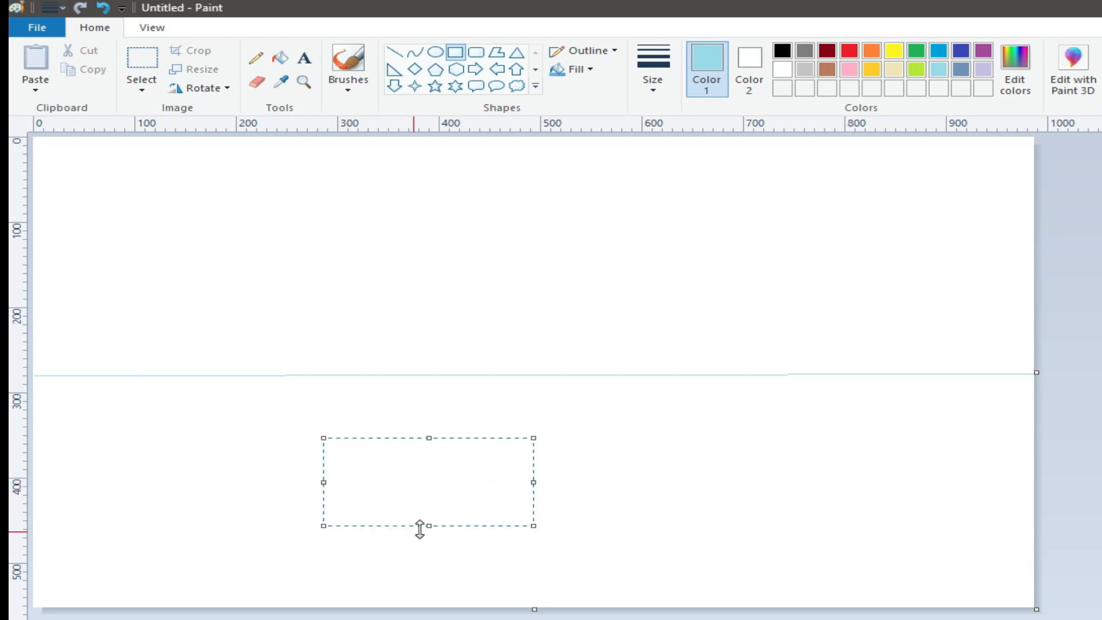
{"action": "left_click_drag", "start_coordinate": [429, 438], "coordinate": [429, 467]}
{"action": "left_click_drag", "start_coordinate": [429, 526], "coordinate": [429, 545]}
{"action": "left_click_drag", "start_coordinate": [429, 466], "coordinate": [433, 480]}
{"action": "left_click", "coordinate": [554, 163]}
Outline a gabled roof with straight light turquoise lines over the house body, undoing a misplaced line.
{"action": "left_click", "coordinate": [390, 50]}
{"action": "left_click_drag", "start_coordinate": [315, 485], "coordinate": [316, 486]}
{"action": "left_click", "coordinate": [369, 485]}
{"action": "left_click", "coordinate": [687, 527]}
{"action": "mouse_move", "coordinate": [368, 431]}
{"action": "left_mouse_down"}
{"action": "mouse_move", "coordinate": [417, 489]}
{"action": "mouse_move", "coordinate": [405, 437]}
{"action": "mouse_move", "coordinate": [505, 433]}
{"action": "mouse_move", "coordinate": [566, 482]}
{"action": "mouse_move", "coordinate": [415, 484]}
{"action": "left_mouse_up"}
{"action": "left_click", "coordinate": [664, 480]}
{"action": "left_click", "coordinate": [713, 507]}
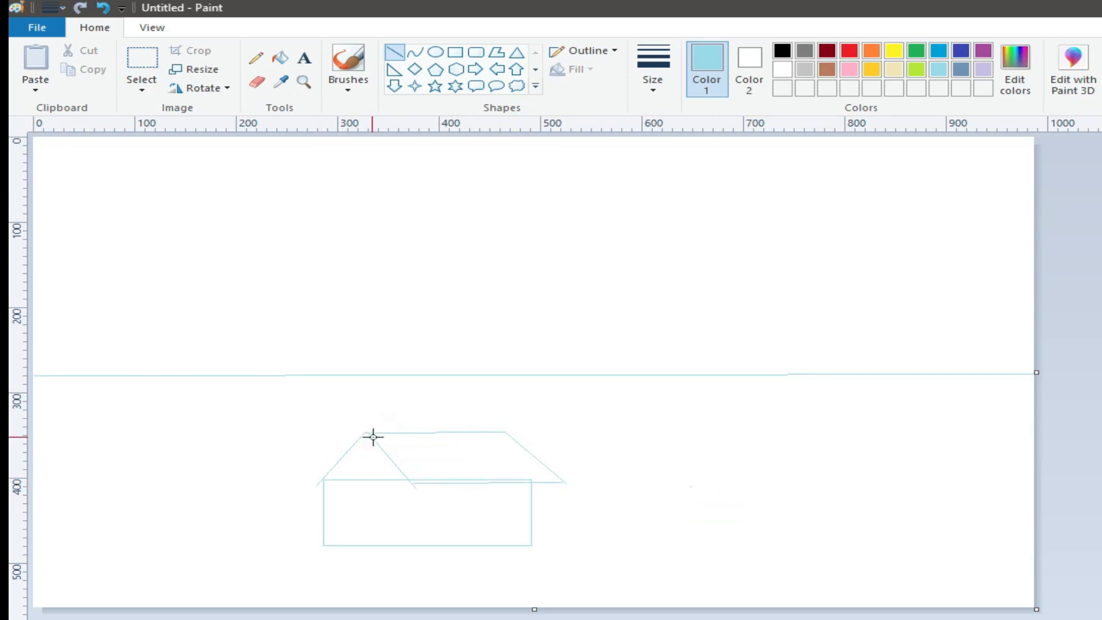
{"action": "left_click", "coordinate": [103, 8]}
{"action": "left_click_drag", "start_coordinate": [308, 483], "coordinate": [355, 437]}
Draw yellow lines for the wall corner and inner gable edges, and erase the body line crossing the gable.
{"action": "left_click", "coordinate": [894, 50]}
{"action": "left_click", "coordinate": [280, 58]}
{"action": "left_click", "coordinate": [394, 52]}
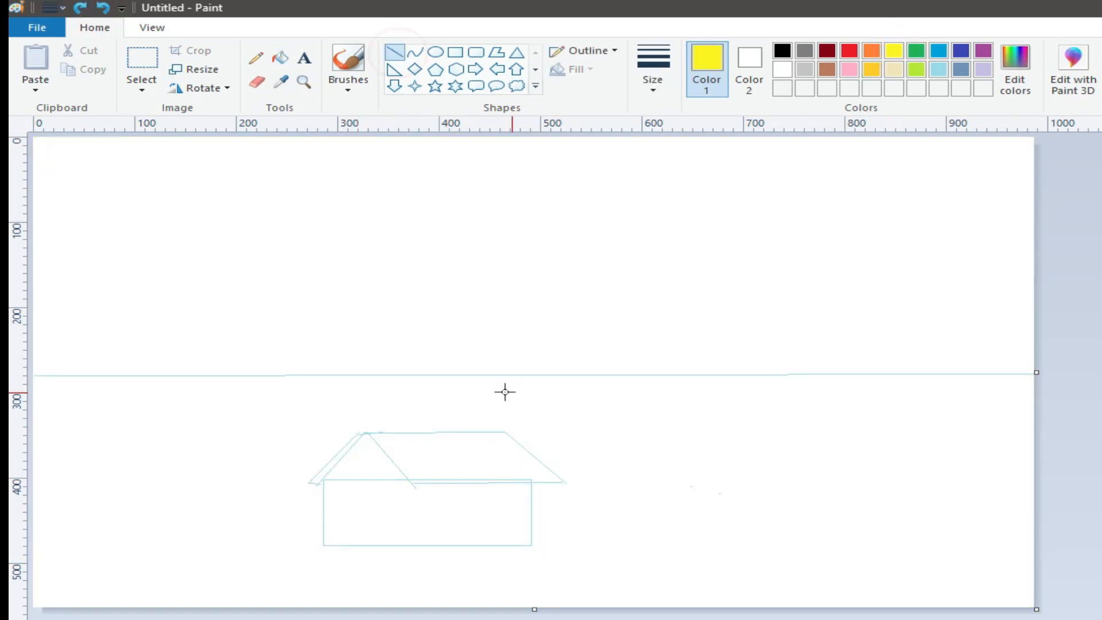
{"action": "left_click_drag", "start_coordinate": [413, 484], "coordinate": [417, 546]}
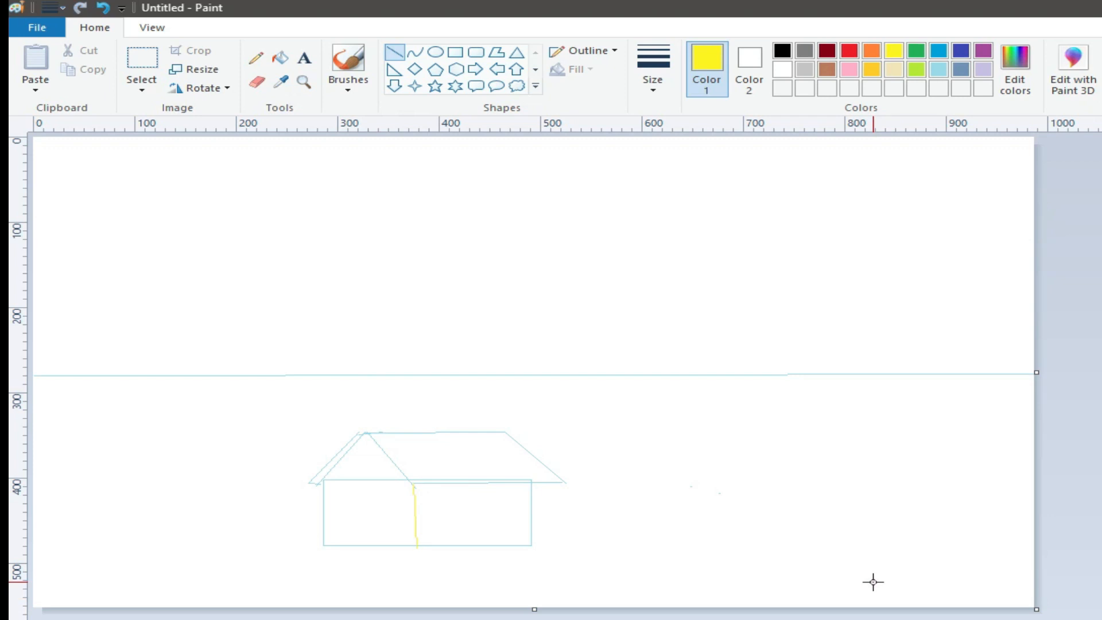
{"action": "left_click", "coordinate": [280, 57]}
{"action": "left_click", "coordinate": [256, 81]}
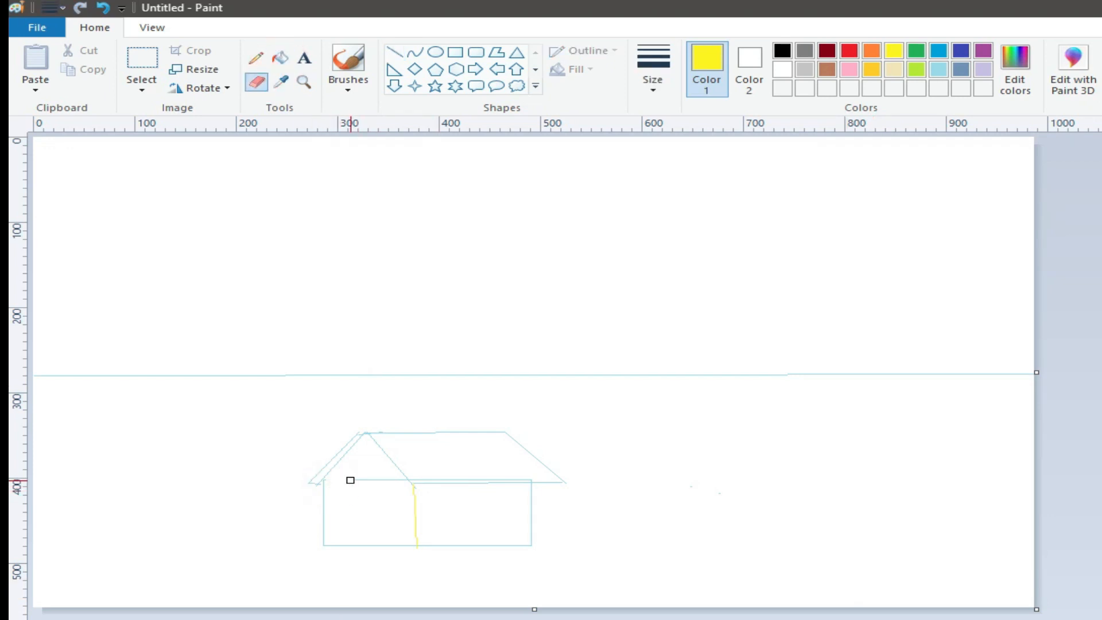
{"action": "left_click", "coordinate": [394, 52]}
{"action": "left_click_drag", "start_coordinate": [363, 435], "coordinate": [412, 479]}
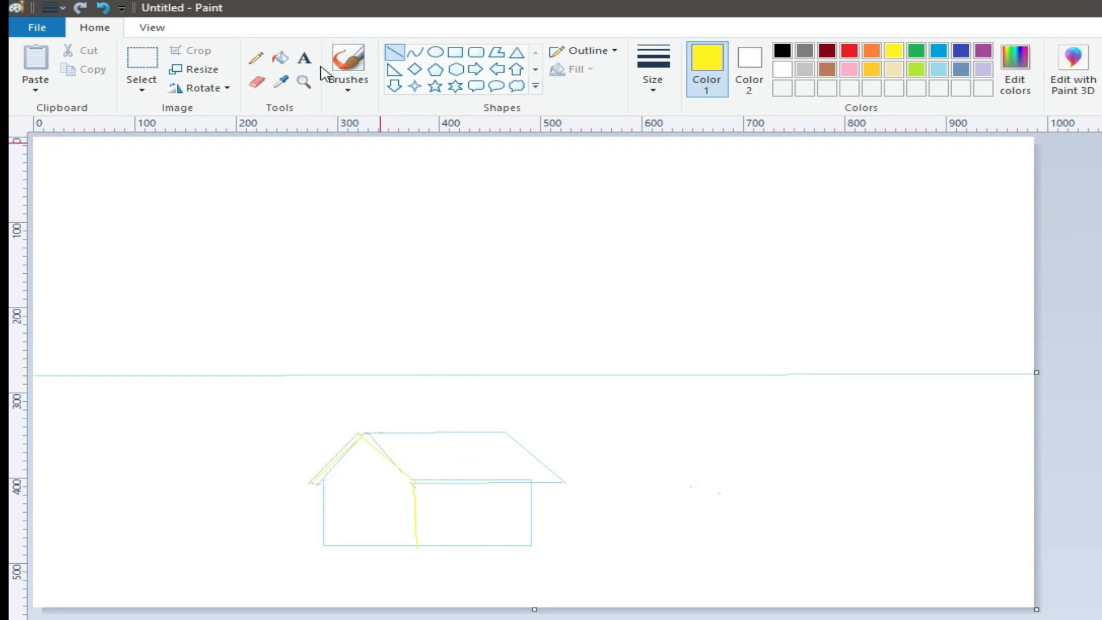
Try to fill the roof yellow and undo the whole house sketch, keeping only the horizon line.
{"action": "left_click", "coordinate": [281, 58]}
{"action": "left_click", "coordinate": [431, 455]}
{"action": "left_click", "coordinate": [104, 8]}
{"action": "left_click", "coordinate": [104, 8]}
{"action": "left_click", "coordinate": [104, 9]}
{"action": "left_click", "coordinate": [104, 8]}
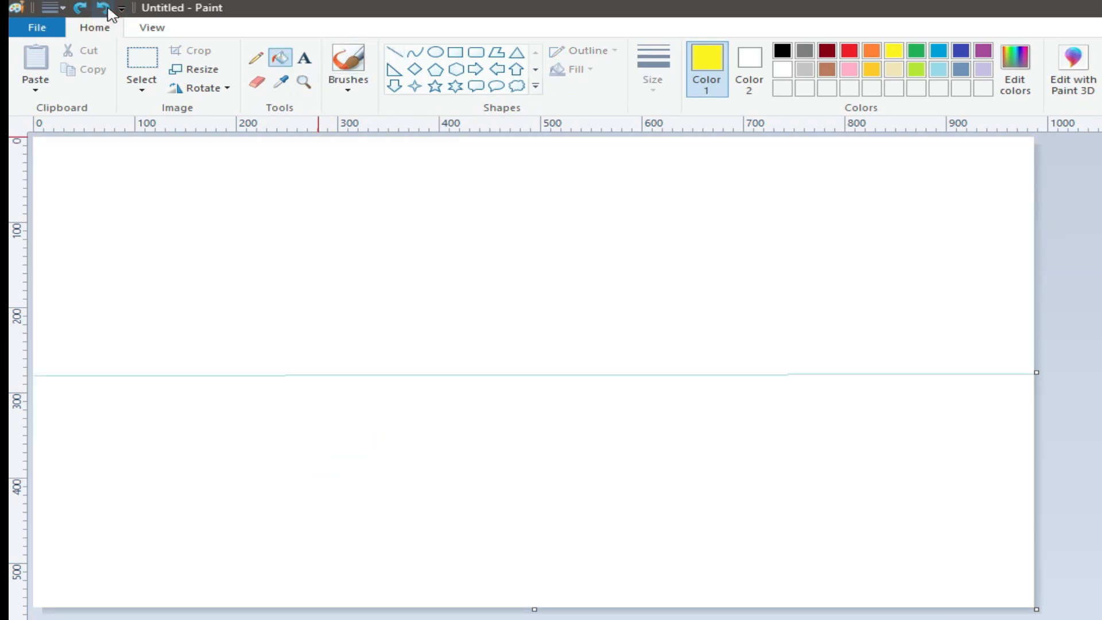
Draw a yellow rectangle about 240 by 80 px below the horizon line as the house body, discarding a second rectangle.
{"action": "left_click", "coordinate": [455, 52]}
{"action": "left_click_drag", "start_coordinate": [338, 463], "coordinate": [578, 529]}
{"action": "left_click_drag", "start_coordinate": [316, 442], "coordinate": [389, 463]}
{"action": "left_click", "coordinate": [104, 8]}
Draw a yellow triangle about 130 px wide on the left end of the house body as its gable.
{"action": "left_click", "coordinate": [517, 52]}
{"action": "left_click_drag", "start_coordinate": [356, 421], "coordinate": [487, 465]}
{"action": "left_click_drag", "start_coordinate": [420, 453], "coordinate": [379, 453]}
{"action": "left_click_drag", "start_coordinate": [380, 421], "coordinate": [381, 405]}
{"action": "left_click_drag", "start_coordinate": [369, 432], "coordinate": [376, 433]}
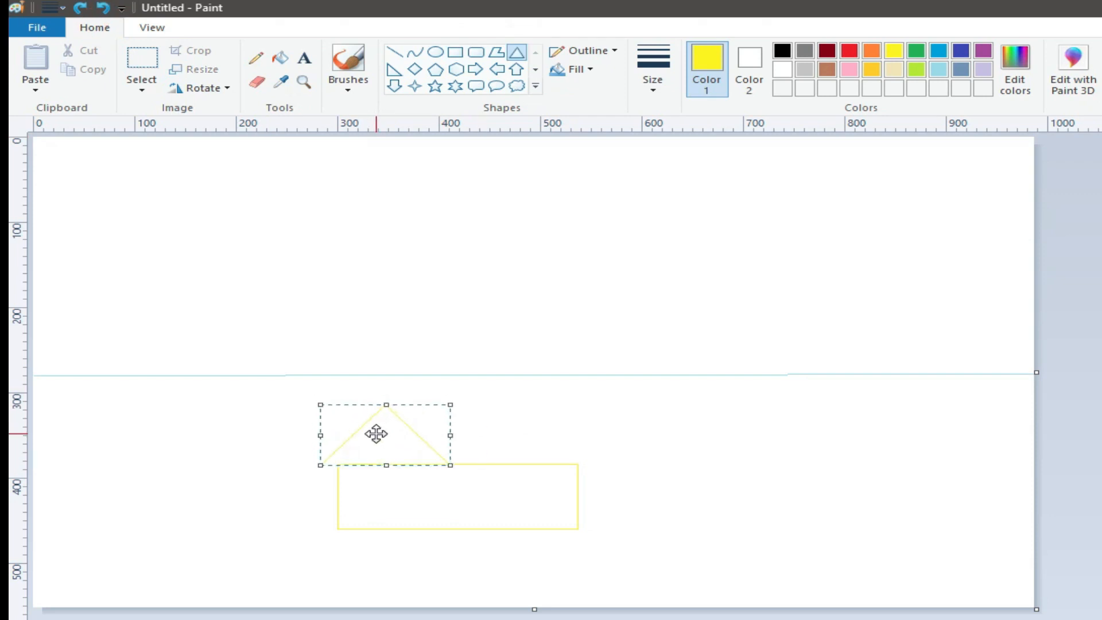
{"action": "left_click", "coordinate": [388, 395]}
Draw yellow lines for the slanted main roof, the inner gable edges, the eave strip and the corner between both walls.
{"action": "left_click", "coordinate": [394, 53]}
{"action": "mouse_move", "coordinate": [386, 397]}
{"action": "left_mouse_down"}
{"action": "mouse_move", "coordinate": [552, 403]}
{"action": "mouse_move", "coordinate": [615, 464]}
{"action": "mouse_move", "coordinate": [541, 464]}
{"action": "left_mouse_up"}
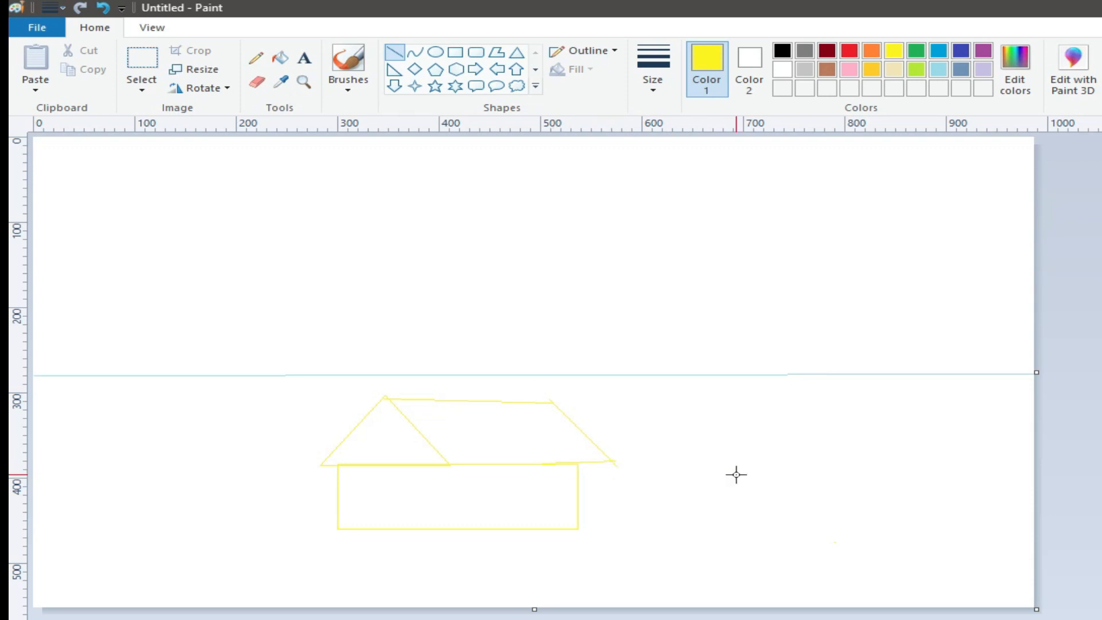
{"action": "left_click_drag", "start_coordinate": [396, 406], "coordinate": [340, 464]}
{"action": "mouse_move", "coordinate": [393, 412]}
{"action": "left_mouse_down"}
{"action": "mouse_move", "coordinate": [450, 465]}
{"action": "mouse_move", "coordinate": [617, 466]}
{"action": "left_mouse_up"}
{"action": "left_click_drag", "start_coordinate": [554, 401], "coordinate": [620, 469]}
{"action": "left_click_drag", "start_coordinate": [448, 468], "coordinate": [448, 527]}
Fill the main roof yellow and both sloping gable trims gold.
{"action": "left_click", "coordinate": [280, 57]}
{"action": "left_click", "coordinate": [515, 430]}
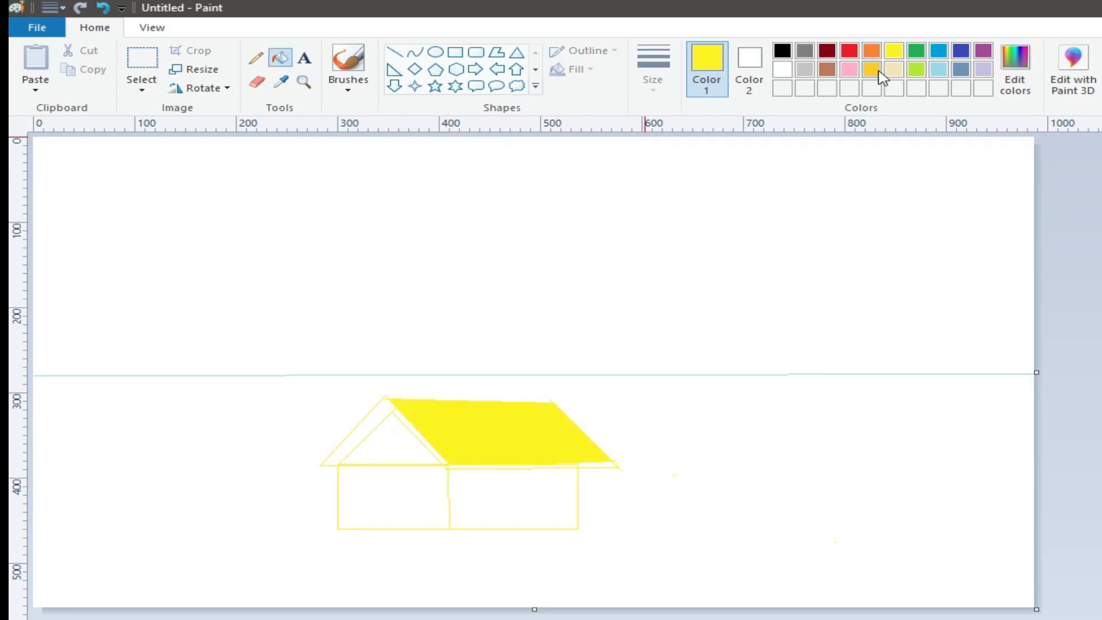
{"action": "left_click", "coordinate": [872, 69]}
{"action": "left_click", "coordinate": [369, 423]}
{"action": "left_click", "coordinate": [404, 421]}
Draw a gold door on the gable wall and a narrow window on the side wall, and extend the side wall's right end.
{"action": "left_click", "coordinate": [455, 53]}
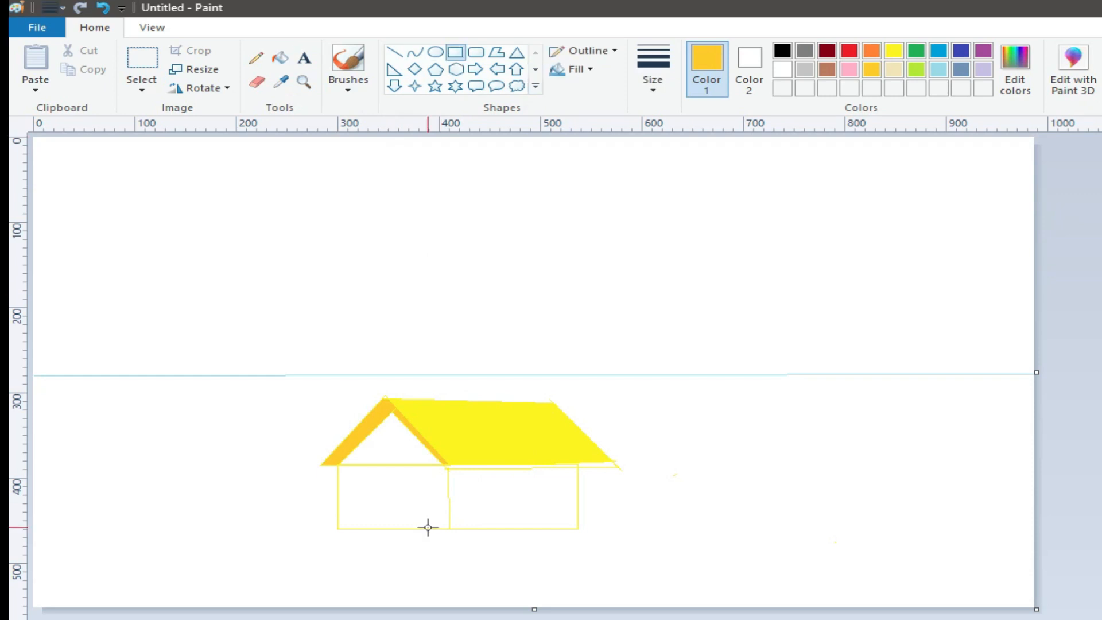
{"action": "mouse_move", "coordinate": [377, 484]}
{"action": "left_mouse_down"}
{"action": "mouse_move", "coordinate": [418, 520]}
{"action": "mouse_move", "coordinate": [416, 534]}
{"action": "left_mouse_up"}
{"action": "left_click_drag", "start_coordinate": [483, 490], "coordinate": [542, 502]}
{"action": "left_click", "coordinate": [395, 52]}
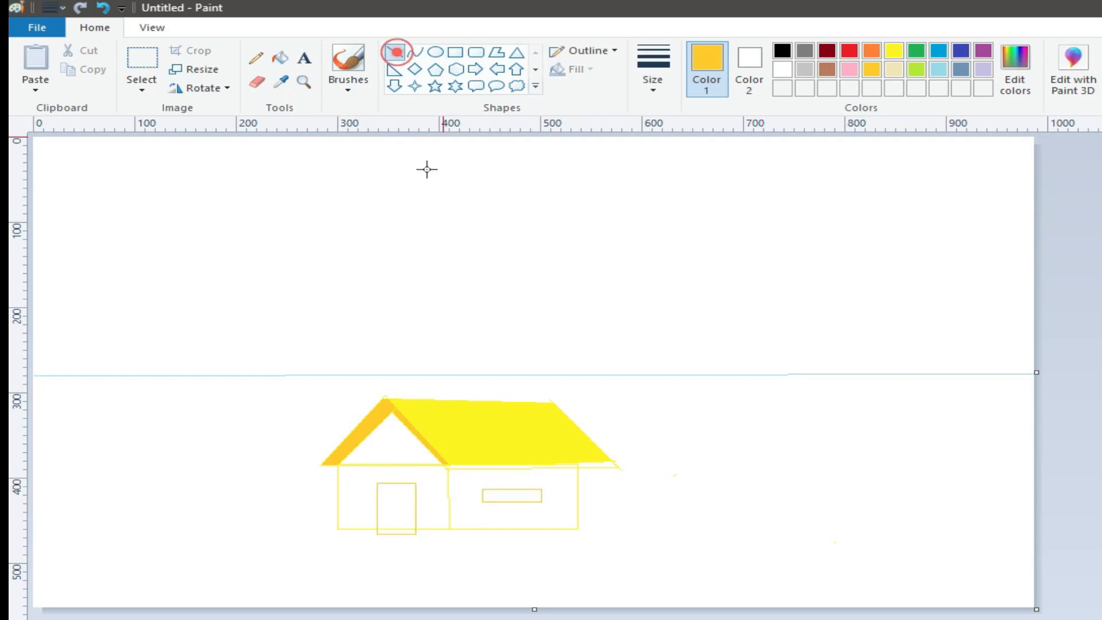
{"action": "mouse_move", "coordinate": [598, 468]}
{"action": "left_mouse_down"}
{"action": "mouse_move", "coordinate": [602, 527]}
{"action": "mouse_move", "coordinate": [568, 529]}
{"action": "left_mouse_up"}
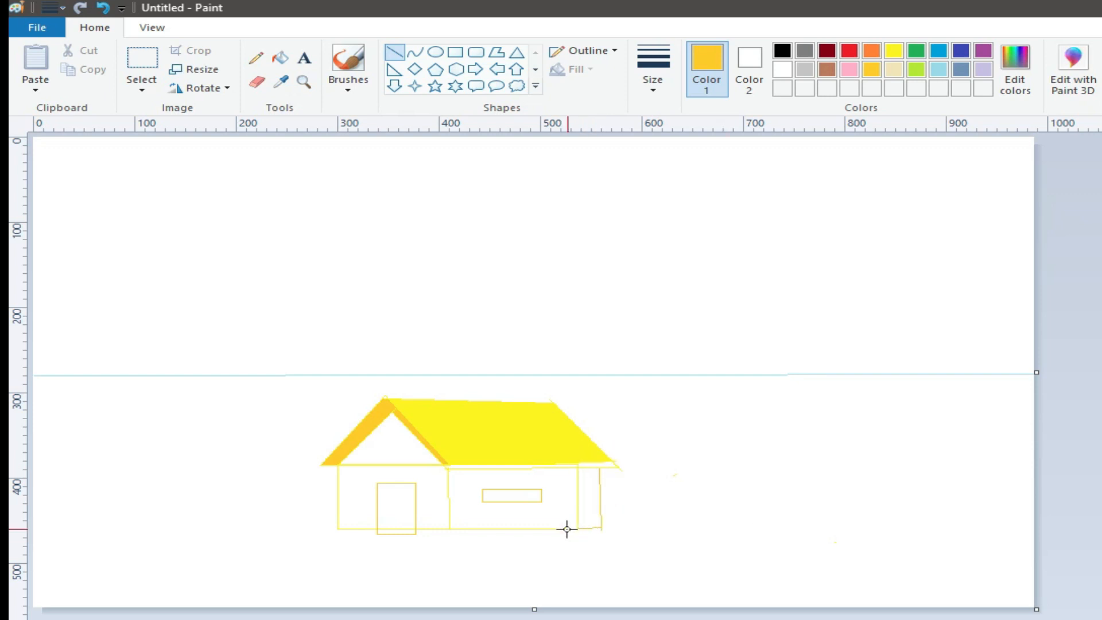
Fill the eave strip under the yellow roof gold, undo the misplaced fill, and reinforce the strip with a gold line.
{"action": "left_click", "coordinate": [279, 57]}
{"action": "left_click", "coordinate": [559, 460]}
{"action": "left_click", "coordinate": [104, 11]}
{"action": "left_click", "coordinate": [596, 460]}
{"action": "left_click", "coordinate": [395, 51]}
{"action": "left_click_drag", "start_coordinate": [445, 464], "coordinate": [585, 463]}
{"action": "left_click", "coordinate": [655, 89]}
{"action": "left_click", "coordinate": [655, 185]}
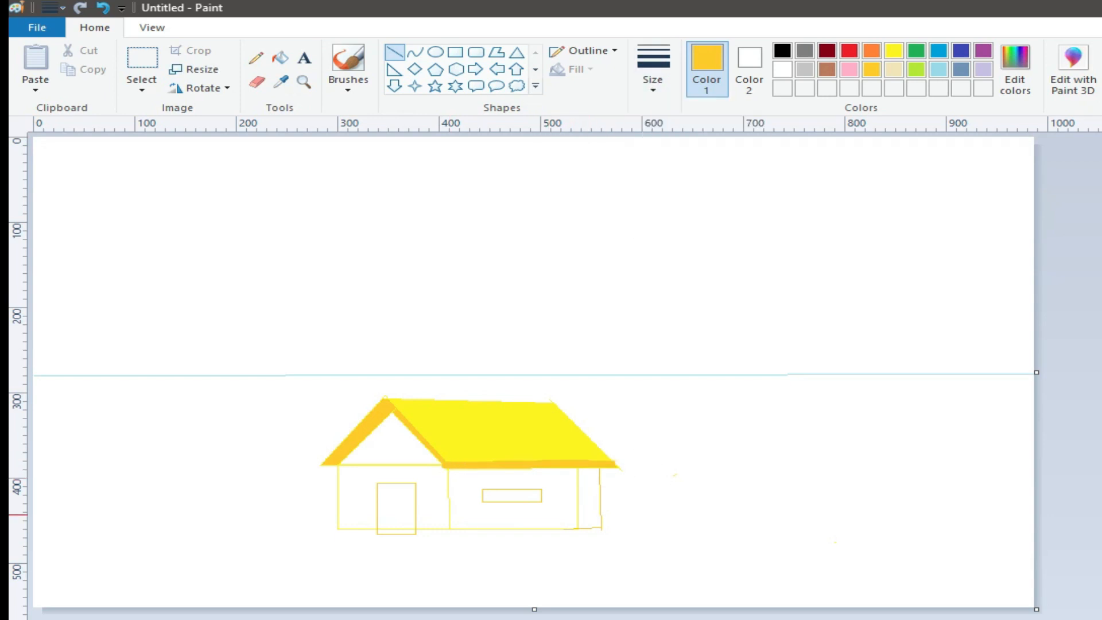
Fill the door and the window black and the side wall dark gray.
{"action": "left_click", "coordinate": [783, 50]}
{"action": "left_click", "coordinate": [279, 58]}
{"action": "left_click", "coordinate": [396, 508]}
{"action": "left_click", "coordinate": [505, 495]}
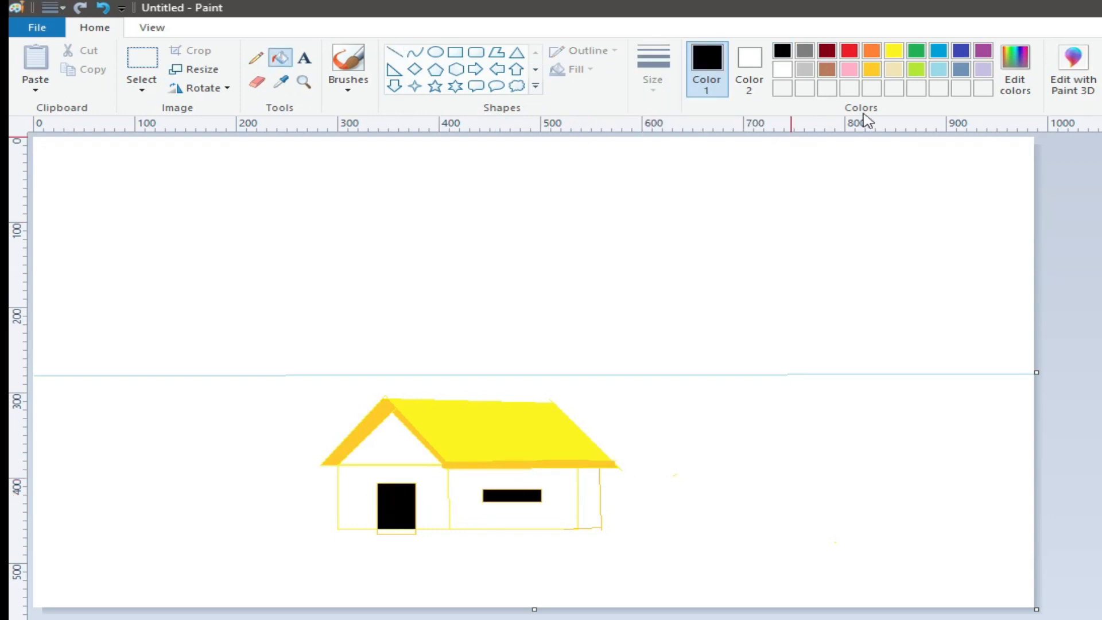
{"action": "left_click", "coordinate": [804, 50]}
{"action": "left_click", "coordinate": [511, 476]}
Erase the line crossing the gable wall and fill the whole gable wall light gray.
{"action": "left_click", "coordinate": [804, 69]}
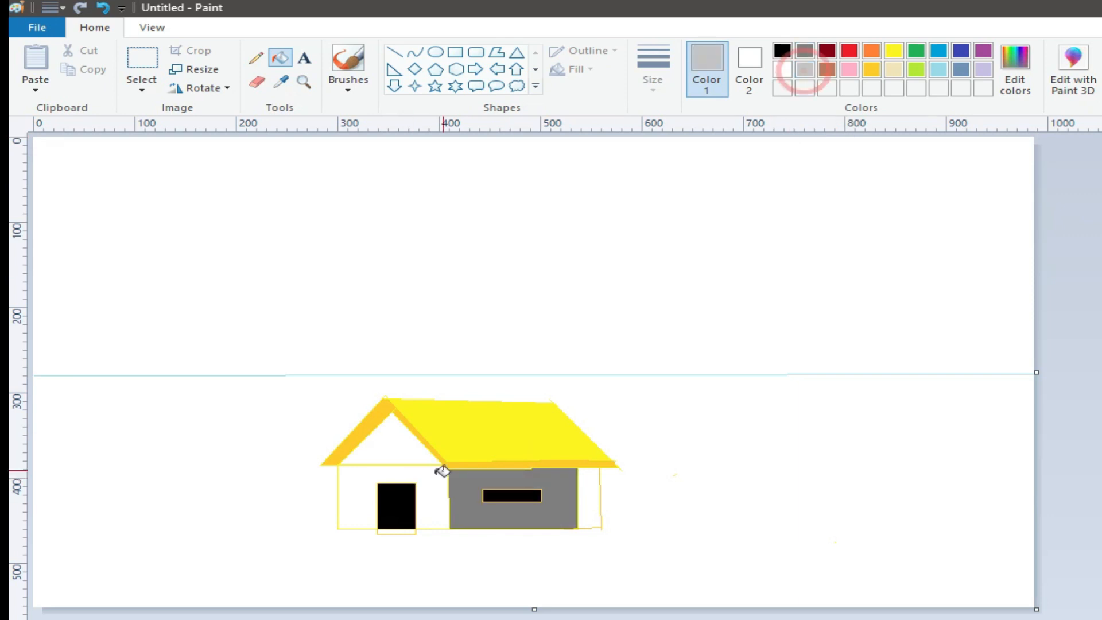
{"action": "left_click", "coordinate": [257, 82]}
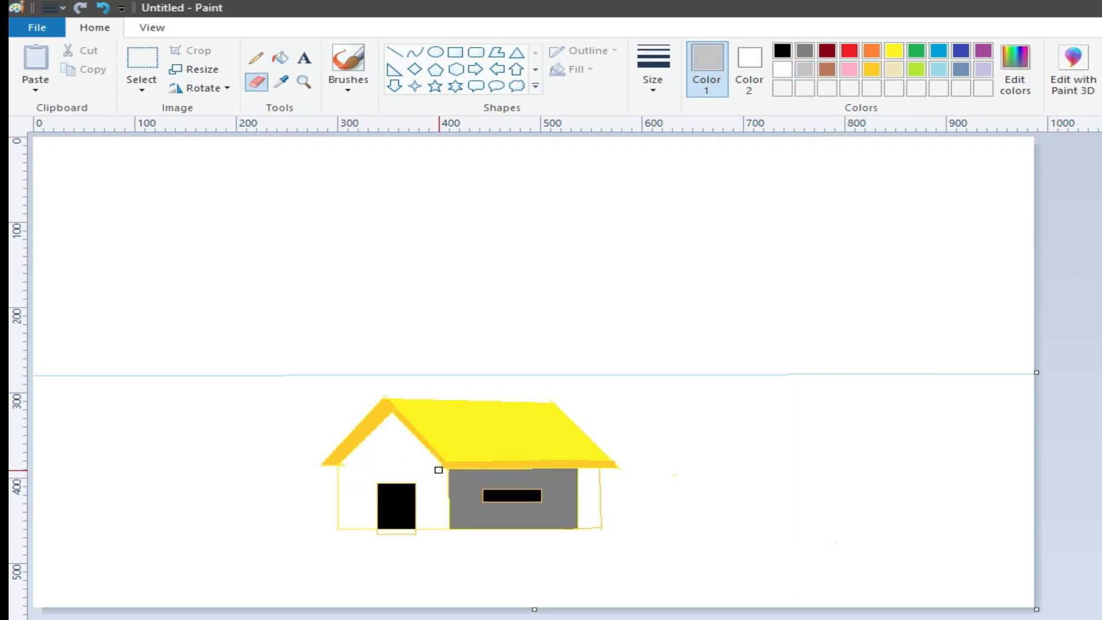
{"action": "left_click", "coordinate": [279, 57]}
{"action": "left_click", "coordinate": [388, 458]}
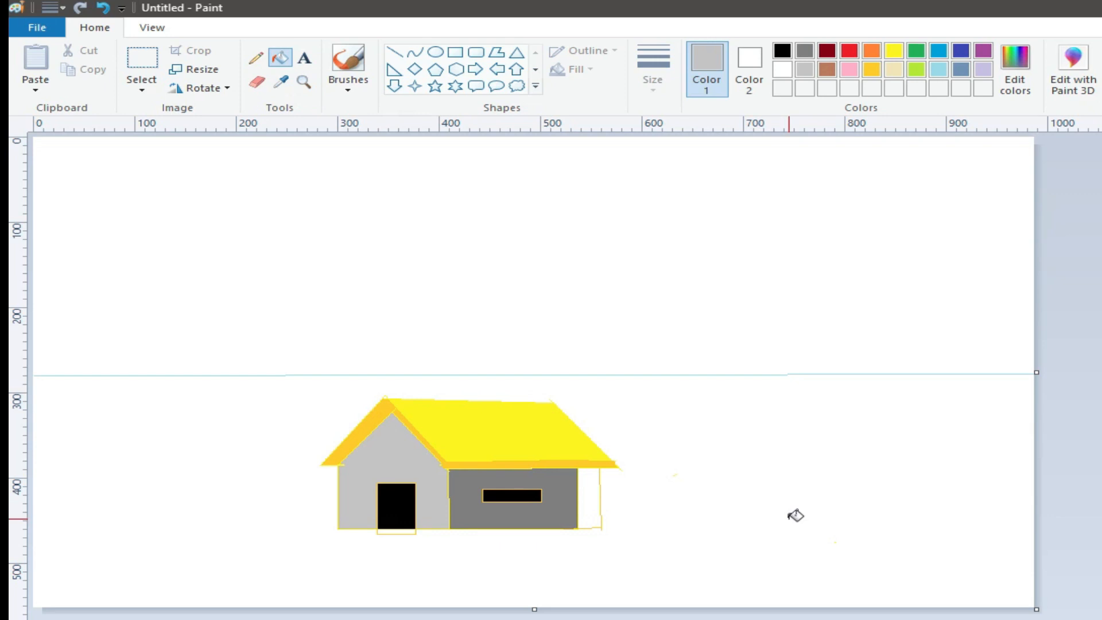
Erase the inner line at the side wall's right end and fill the extended part dark gray.
{"action": "left_click", "coordinate": [257, 83]}
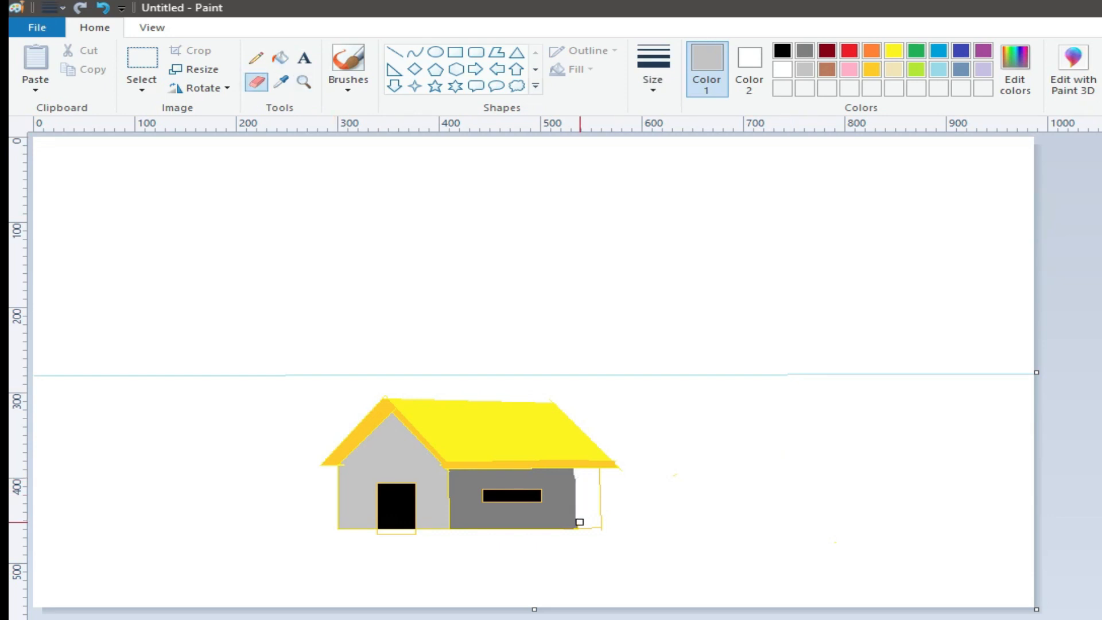
{"action": "left_click", "coordinate": [271, 57]}
{"action": "left_click", "coordinate": [805, 50]}
{"action": "left_click", "coordinate": [587, 498]}
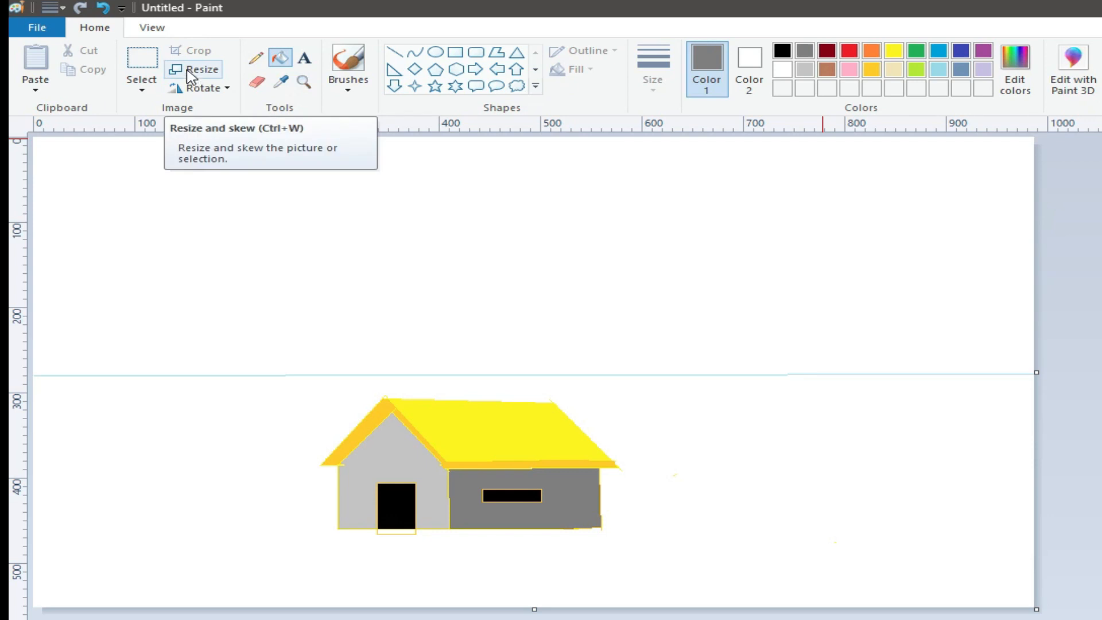
Enclose the finished house in a rectangular selection and cut it from the canvas.
{"action": "left_click", "coordinate": [141, 90]}
{"action": "left_click", "coordinate": [208, 126]}
{"action": "left_click_drag", "start_coordinate": [275, 390], "coordinate": [660, 565]}
{"action": "right_click", "coordinate": [499, 457]}
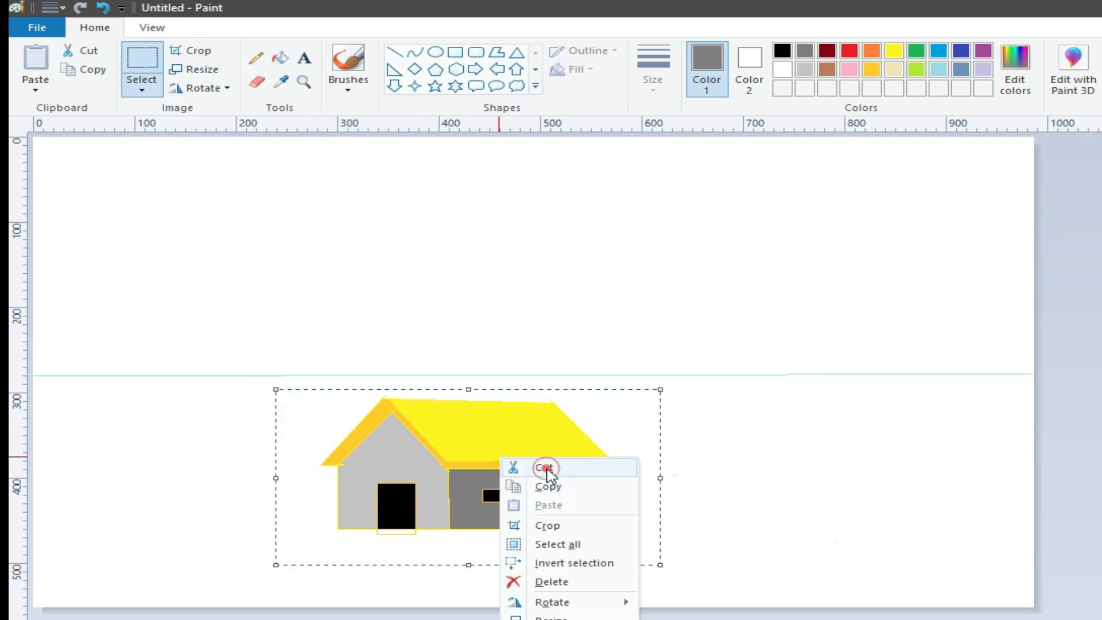
{"action": "left_click", "coordinate": [546, 467]}
Paste the house into the canvas's right half with transparent selection enabled and flip it horizontally.
{"action": "right_click", "coordinate": [149, 235]}
{"action": "left_click", "coordinate": [190, 281]}
{"action": "left_click_drag", "start_coordinate": [173, 222], "coordinate": [692, 361]}
{"action": "left_click", "coordinate": [141, 90]}
{"action": "left_click", "coordinate": [167, 244]}
{"action": "left_click_drag", "start_coordinate": [836, 371], "coordinate": [707, 374]}
{"action": "left_click", "coordinate": [202, 88]}
{"action": "left_click", "coordinate": [223, 184]}
Shrink the flipped house and position it over the horizon line in the right half of the canvas.
{"action": "left_click_drag", "start_coordinate": [896, 476], "coordinate": [844, 447]}
{"action": "left_click_drag", "start_coordinate": [654, 340], "coordinate": [730, 389]}
{"action": "left_click_drag", "start_coordinate": [919, 497], "coordinate": [878, 480]}
{"action": "left_click_drag", "start_coordinate": [724, 396], "coordinate": [750, 407]}
{"action": "left_click_drag", "start_coordinate": [908, 490], "coordinate": [919, 501]}
{"action": "left_click_drag", "start_coordinate": [813, 451], "coordinate": [825, 448]}
{"action": "left_click_drag", "start_coordinate": [929, 497], "coordinate": [950, 504]}
{"action": "left_click_drag", "start_coordinate": [788, 418], "coordinate": [776, 412]}
Paste a second house in front of the flipped one, positioned so it runs off the canvas's right edge.
{"action": "right_click", "coordinate": [302, 249]}
{"action": "left_click", "coordinate": [362, 300]}
{"action": "left_click_drag", "start_coordinate": [362, 300], "coordinate": [902, 399]}
{"action": "left_click_drag", "start_coordinate": [761, 503], "coordinate": [749, 510]}
{"action": "left_click_drag", "start_coordinate": [967, 434], "coordinate": [981, 429]}
Paste a third house, shrink it to a small size and place it on the horizon line near the canvas's left edge.
{"action": "right_click", "coordinate": [127, 259]}
{"action": "left_click", "coordinate": [181, 306]}
{"action": "left_click_drag", "start_coordinate": [418, 313], "coordinate": [341, 277]}
{"action": "left_click_drag", "start_coordinate": [151, 192], "coordinate": [223, 304]}
{"action": "left_click_drag", "start_coordinate": [413, 389], "coordinate": [345, 359]}
{"action": "left_click_drag", "start_coordinate": [214, 303], "coordinate": [152, 345]}
{"action": "left_click_drag", "start_coordinate": [281, 401], "coordinate": [241, 384]}
{"action": "left_click_drag", "start_coordinate": [138, 326], "coordinate": [158, 336]}
{"action": "left_click_drag", "start_coordinate": [260, 392], "coordinate": [248, 385]}
Paste a fourth house, flip it horizontally, shrink it and place it overlapping the small house at the horizon.
{"action": "right_click", "coordinate": [138, 234]}
{"action": "left_click", "coordinate": [185, 283]}
{"action": "left_click_drag", "start_coordinate": [183, 279], "coordinate": [228, 325]}
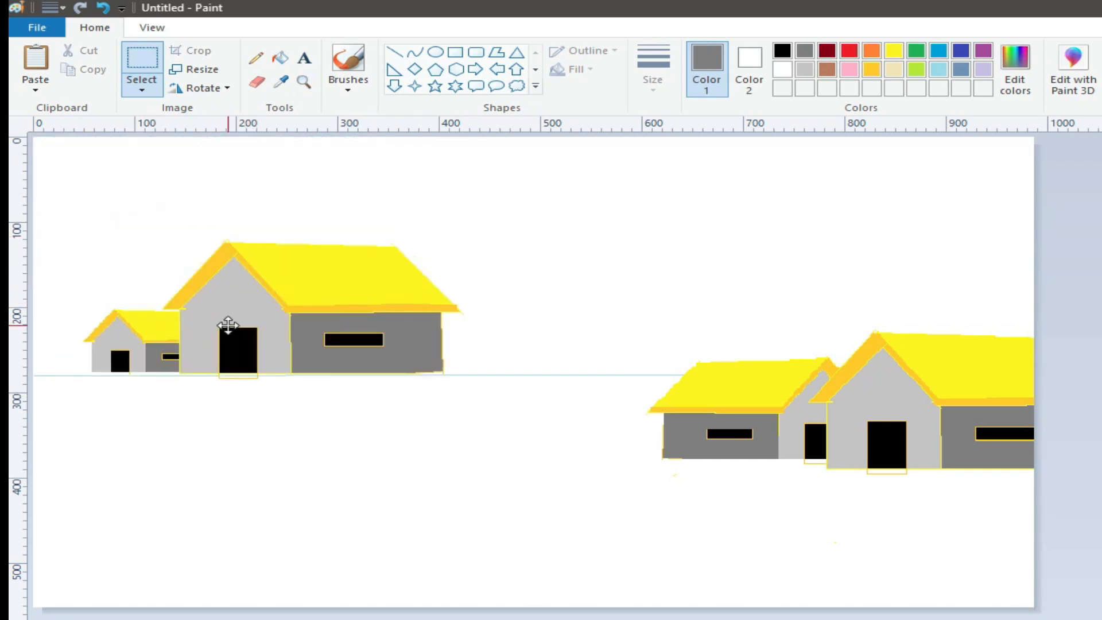
{"action": "left_click", "coordinate": [176, 88]}
{"action": "left_click", "coordinate": [222, 184]}
{"action": "left_click_drag", "start_coordinate": [505, 406], "coordinate": [453, 396]}
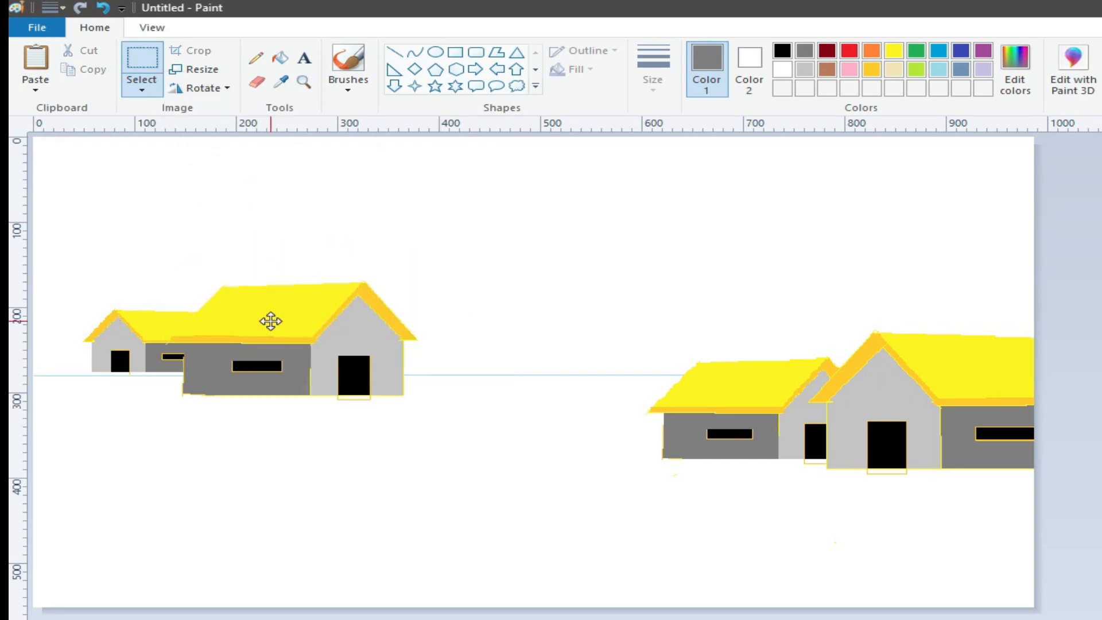
Shrink the flipped house beside the small one further and set it so its base sits just over the horizon.
{"action": "left_click_drag", "start_coordinate": [270, 320], "coordinate": [283, 331]}
{"action": "left_click_drag", "start_coordinate": [469, 435], "coordinate": [462, 421]}
{"action": "left_click_drag", "start_coordinate": [298, 335], "coordinate": [298, 326]}
{"action": "left_click_drag", "start_coordinate": [462, 414], "coordinate": [434, 401]}
{"action": "left_click_drag", "start_coordinate": [311, 344], "coordinate": [320, 348]}
{"action": "left_click", "coordinate": [544, 345]}
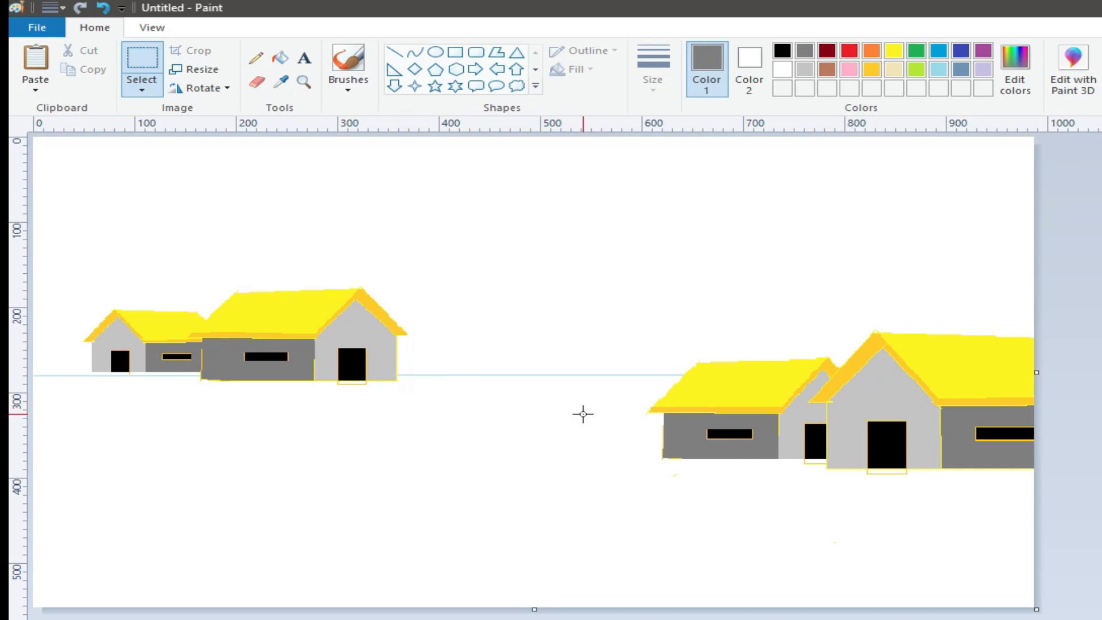
Outline the wavy ground behind the left houses and both jagged edges of a widening foreground road with the gray Pencil.
{"action": "left_click", "coordinate": [256, 58]}
{"action": "left_click_drag", "start_coordinate": [34, 361], "coordinate": [105, 376]}
{"action": "left_click", "coordinate": [105, 7]}
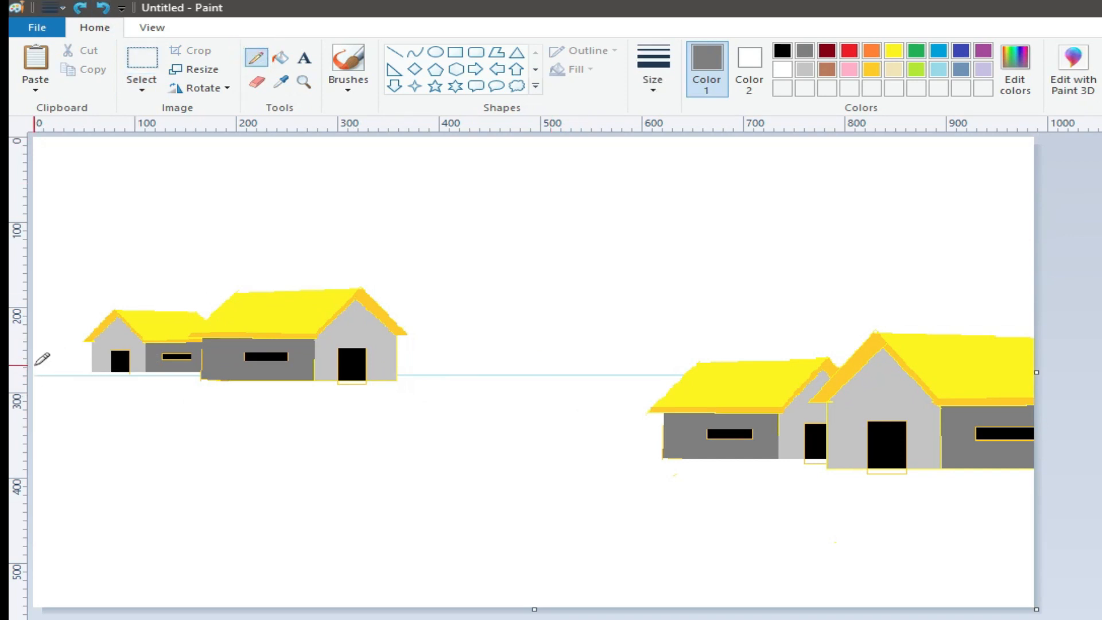
{"action": "left_click_drag", "start_coordinate": [35, 365], "coordinate": [94, 372]}
{"action": "left_click", "coordinate": [105, 7]}
{"action": "left_click_drag", "start_coordinate": [310, 377], "coordinate": [323, 382]}
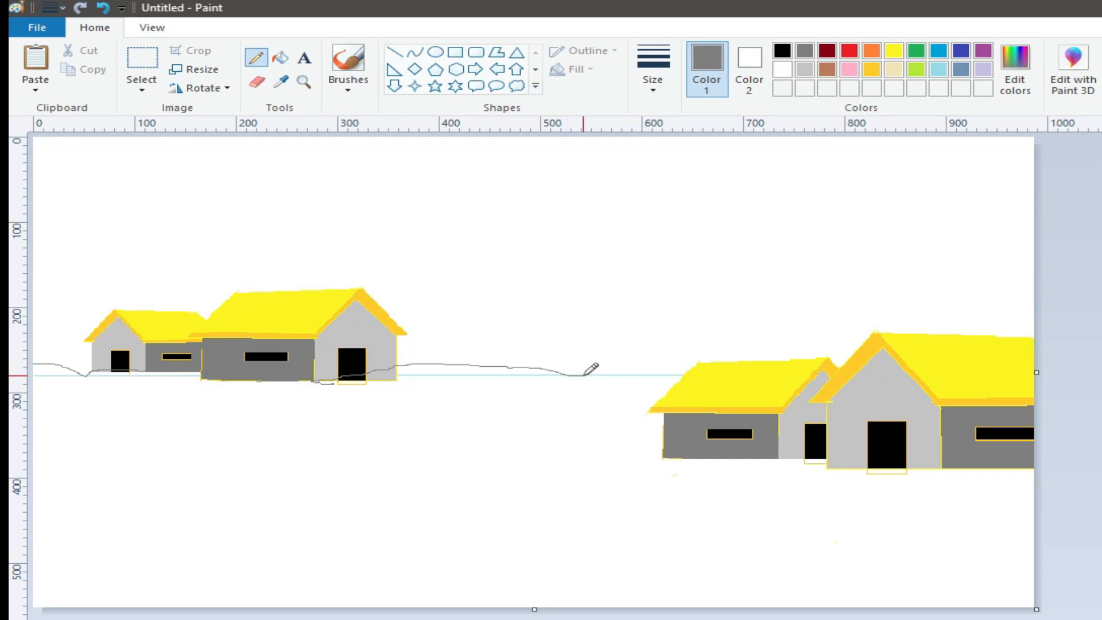
{"action": "mouse_move", "coordinate": [577, 377]}
{"action": "left_mouse_down"}
{"action": "mouse_move", "coordinate": [294, 480]}
{"action": "mouse_move", "coordinate": [333, 493]}
{"action": "mouse_move", "coordinate": [13, 580]}
{"action": "left_mouse_up"}
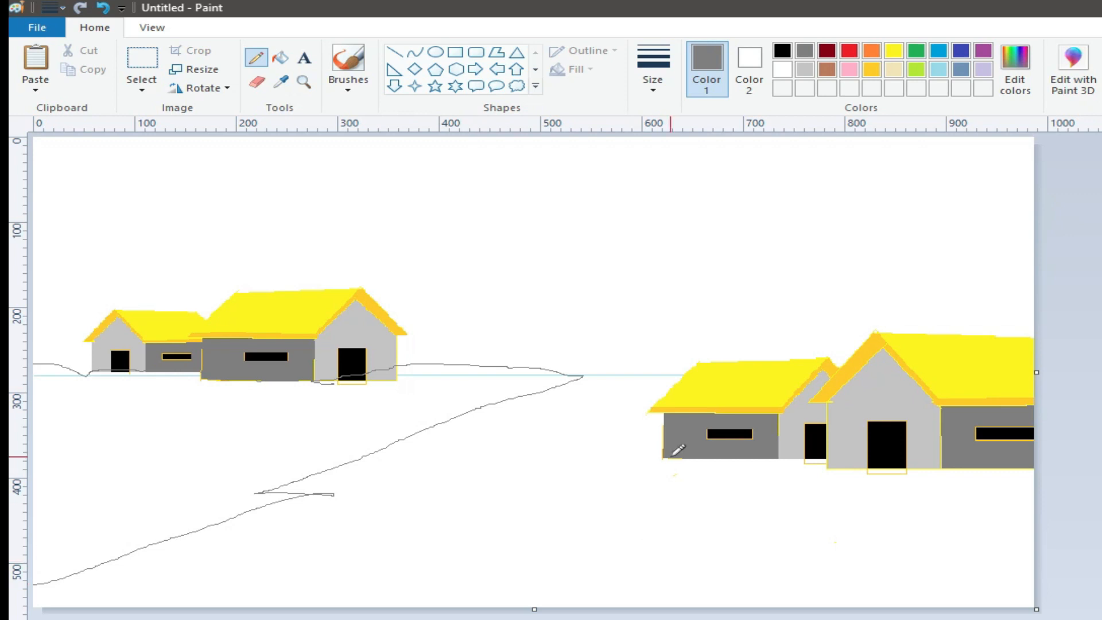
{"action": "mouse_move", "coordinate": [651, 459]}
{"action": "left_mouse_down"}
{"action": "mouse_move", "coordinate": [775, 526]}
{"action": "mouse_move", "coordinate": [1064, 602]}
{"action": "left_mouse_up"}
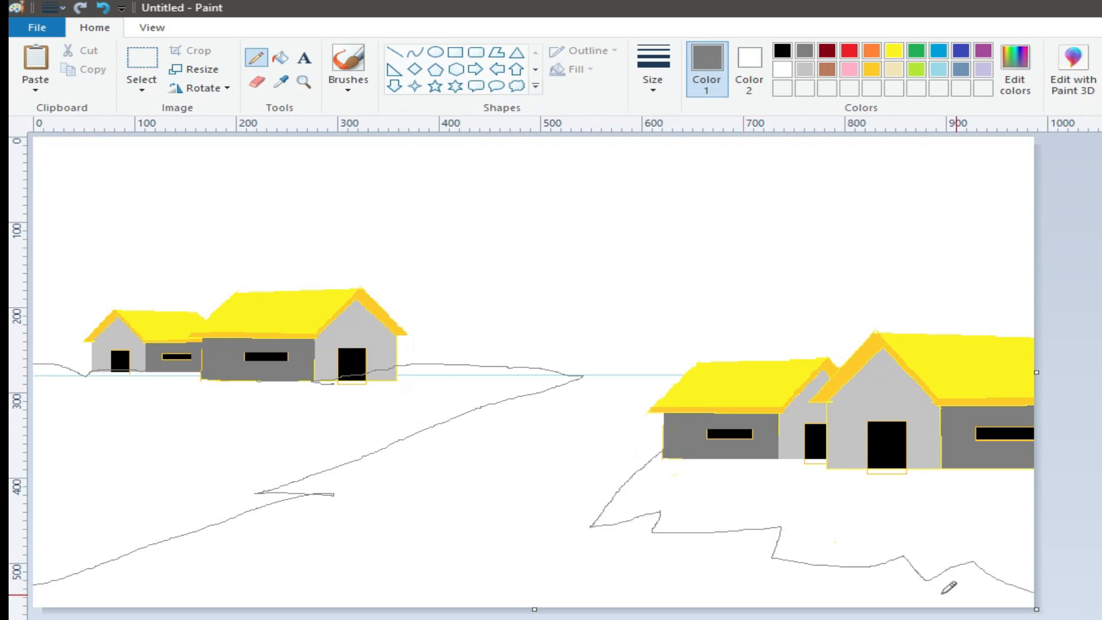
Mix a lighter shade of yellow and fill the outlined road with it.
{"action": "left_click", "coordinate": [894, 50]}
{"action": "left_click", "coordinate": [1015, 69]}
{"action": "left_click_drag", "start_coordinate": [875, 385], "coordinate": [875, 349]}
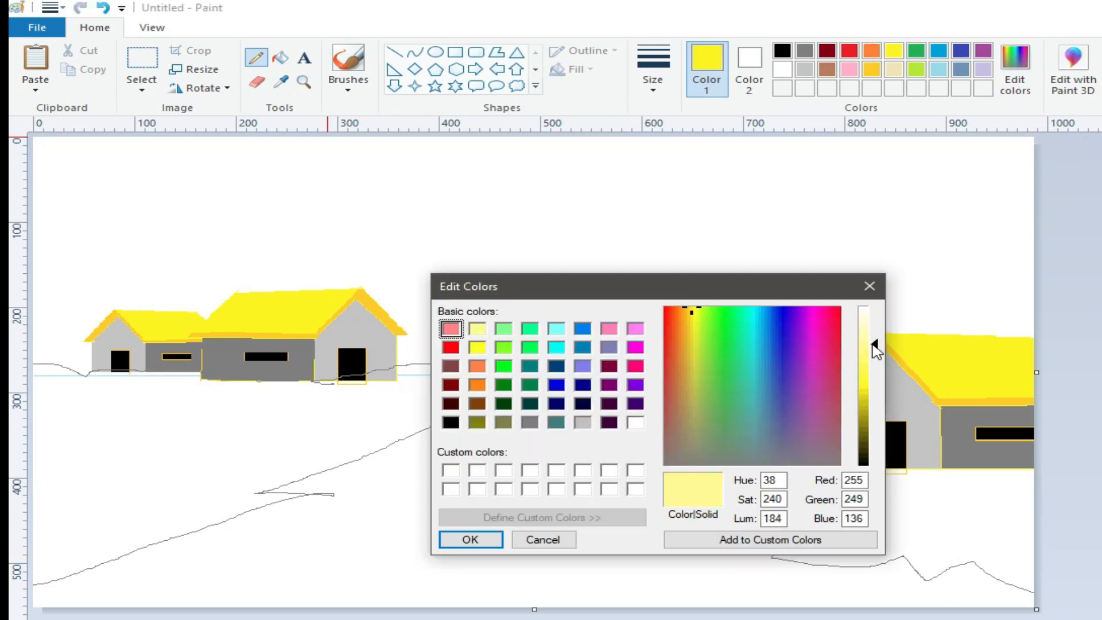
{"action": "left_click", "coordinate": [470, 539]}
{"action": "left_click", "coordinate": [280, 57]}
{"action": "left_click", "coordinate": [482, 481]}
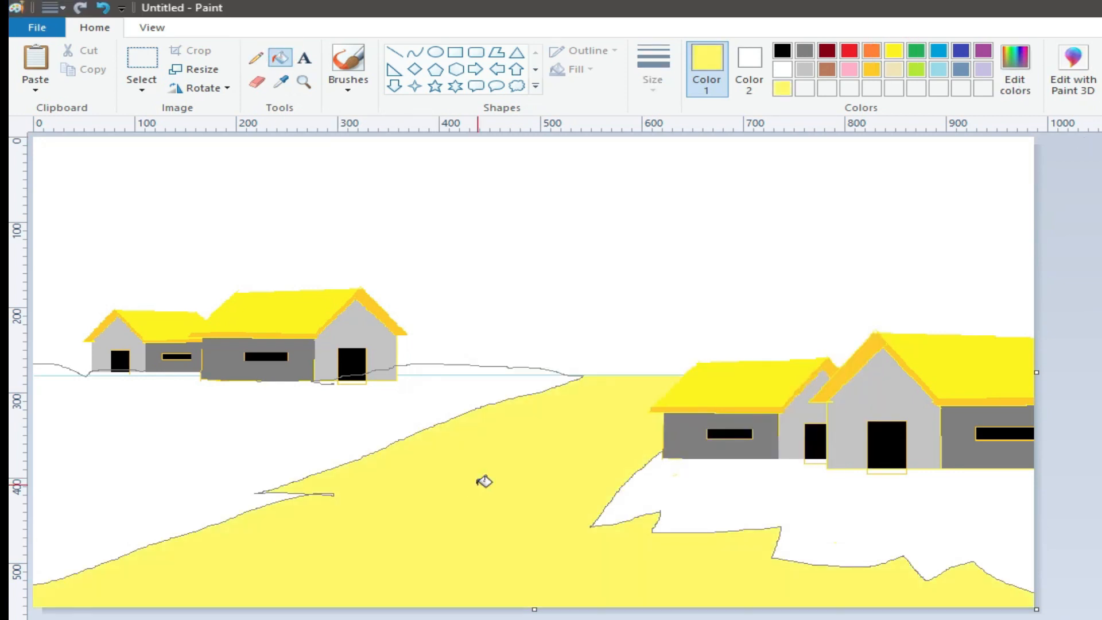
Mix a pale cream color, sketch a ragged strip down the middle of the road and fill it with the cream.
{"action": "left_click", "coordinate": [261, 58]}
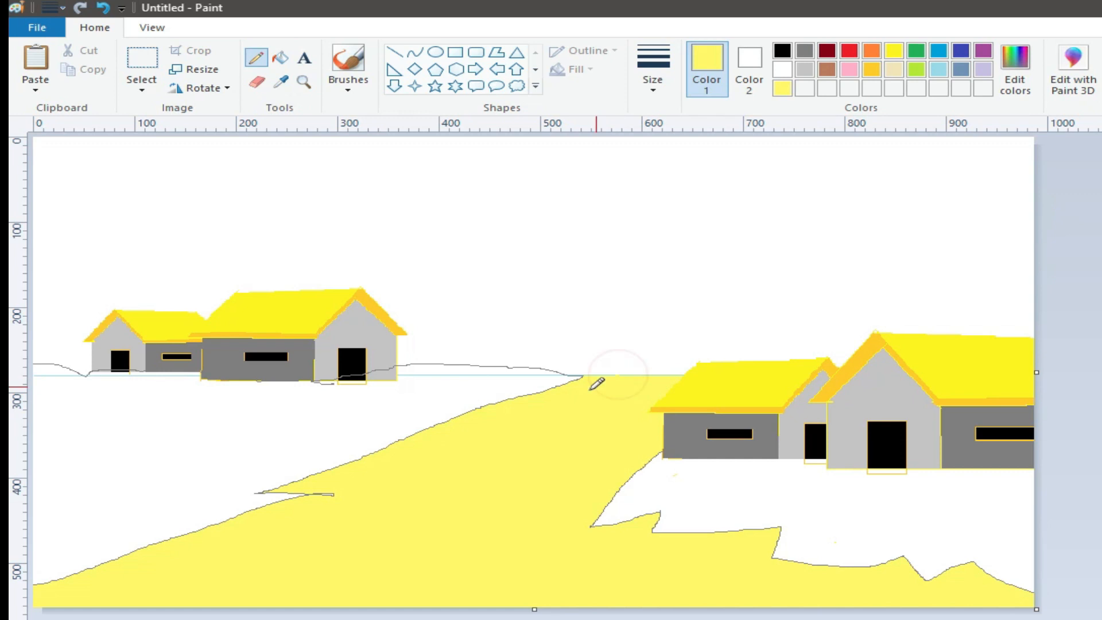
{"action": "left_click", "coordinate": [1016, 71]}
{"action": "left_click_drag", "start_coordinate": [873, 385], "coordinate": [871, 351]}
{"action": "left_click", "coordinate": [460, 535]}
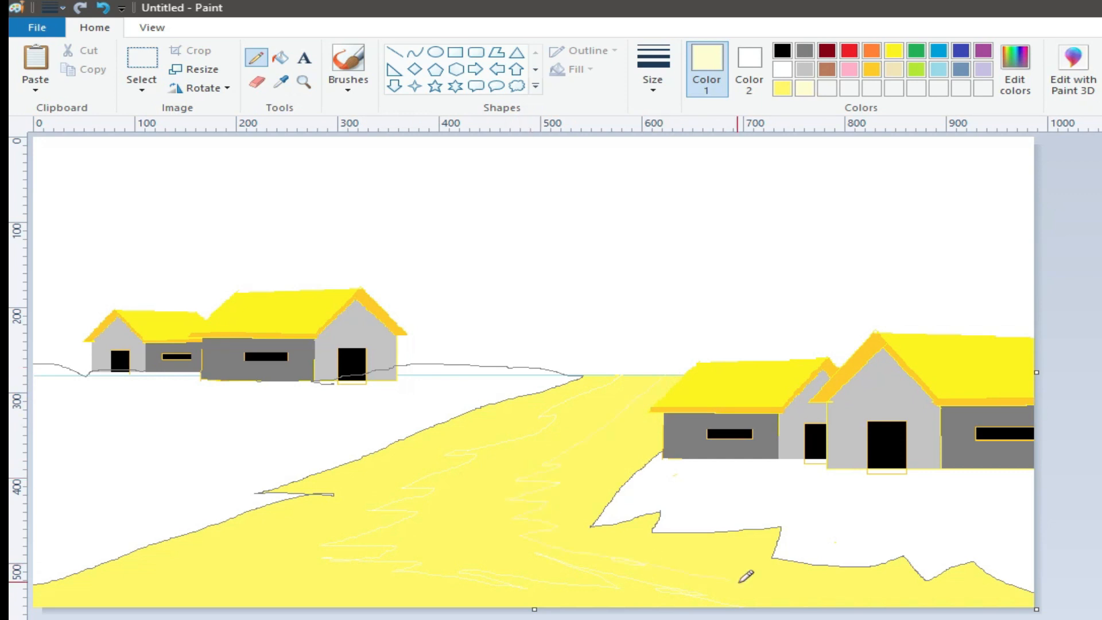
{"action": "left_click", "coordinate": [280, 58]}
{"action": "left_click", "coordinate": [458, 527]}
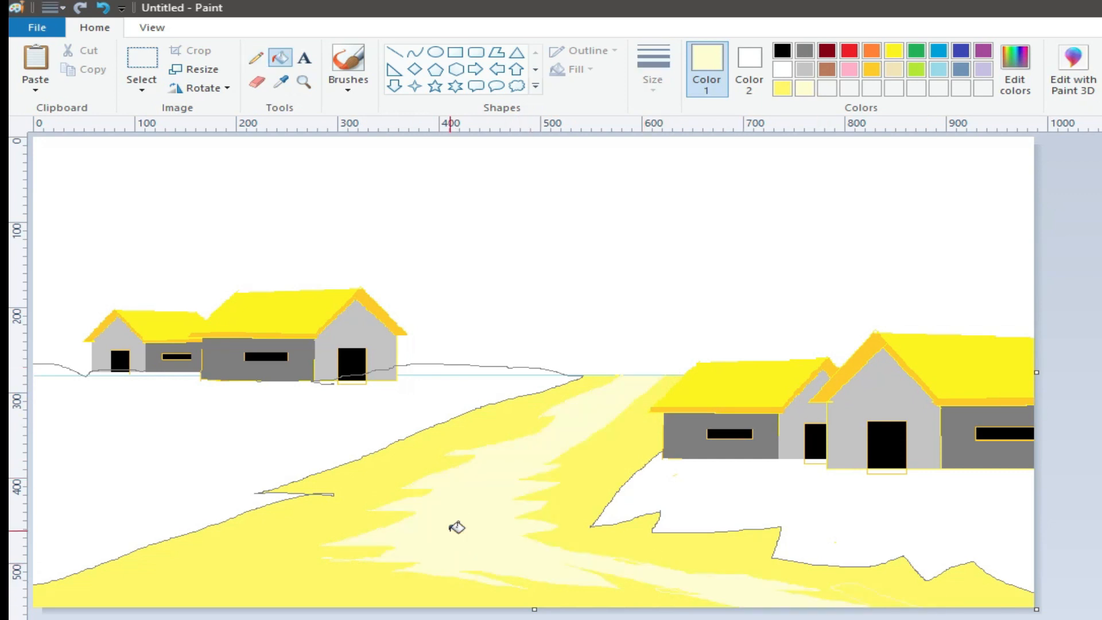
Sketch thin cream texture outlines at the road's lower corners, try filling one, and undo that fill.
{"action": "left_click", "coordinate": [256, 58]}
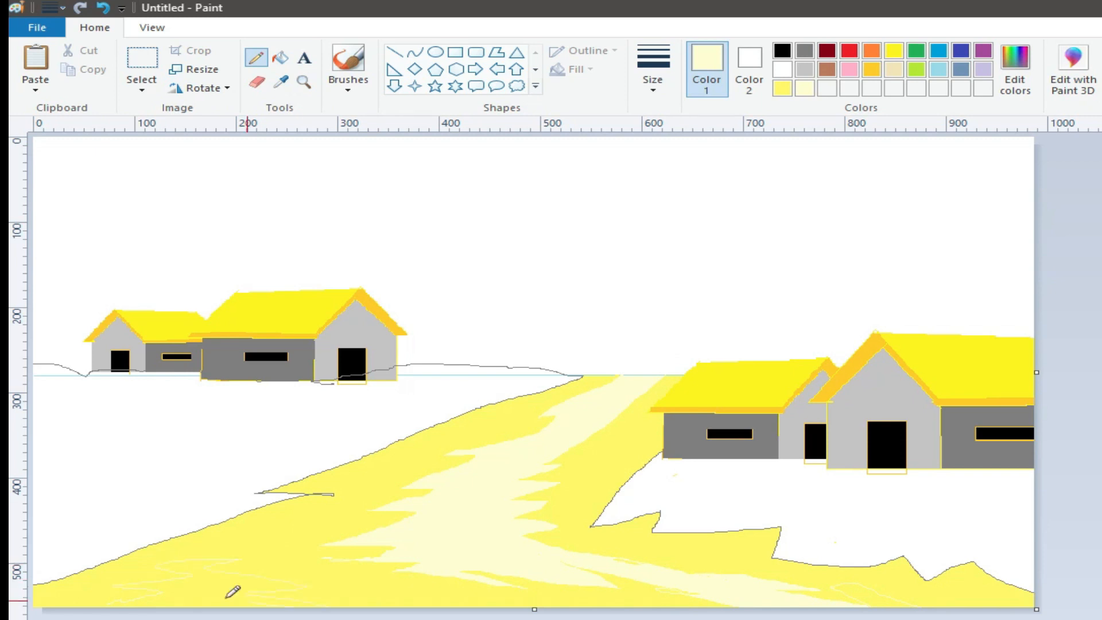
{"action": "left_click", "coordinate": [281, 58]}
{"action": "left_click", "coordinate": [219, 578]}
{"action": "left_click", "coordinate": [104, 8]}
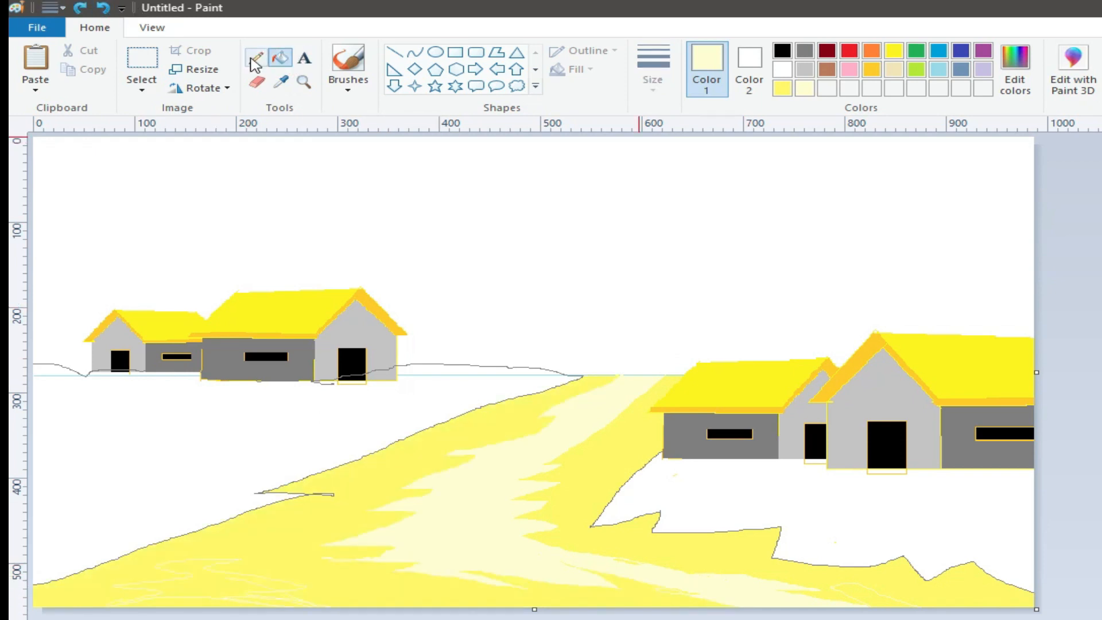
{"action": "left_click", "coordinate": [256, 58]}
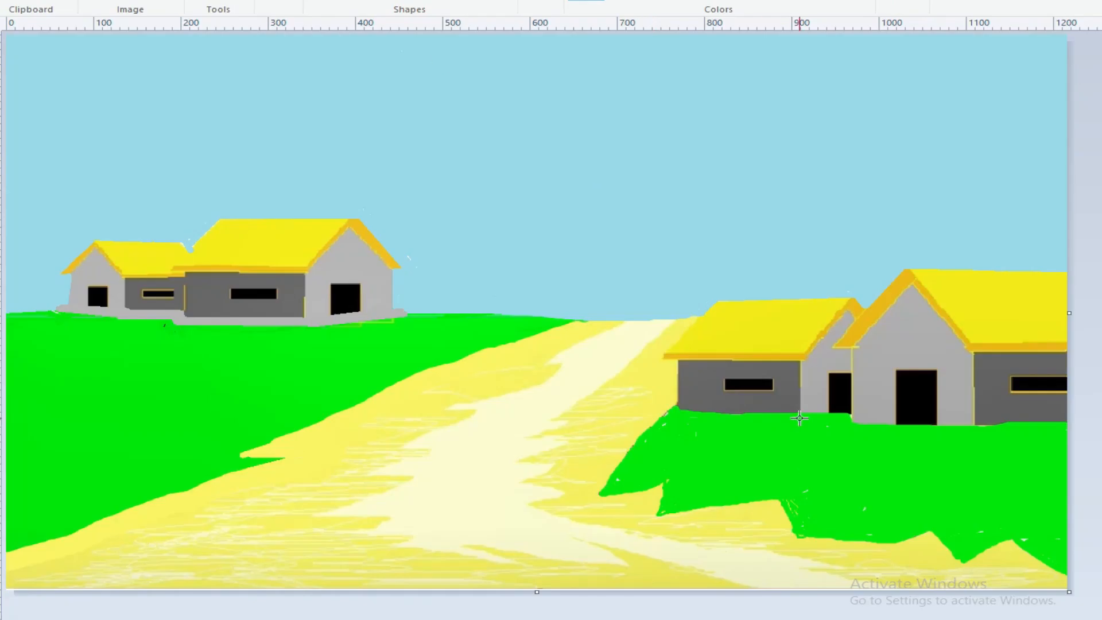
Draw gray plinths along the base of the two houses on the right.
{"action": "left_click_drag", "start_coordinate": [801, 412], "coordinate": [671, 405]}
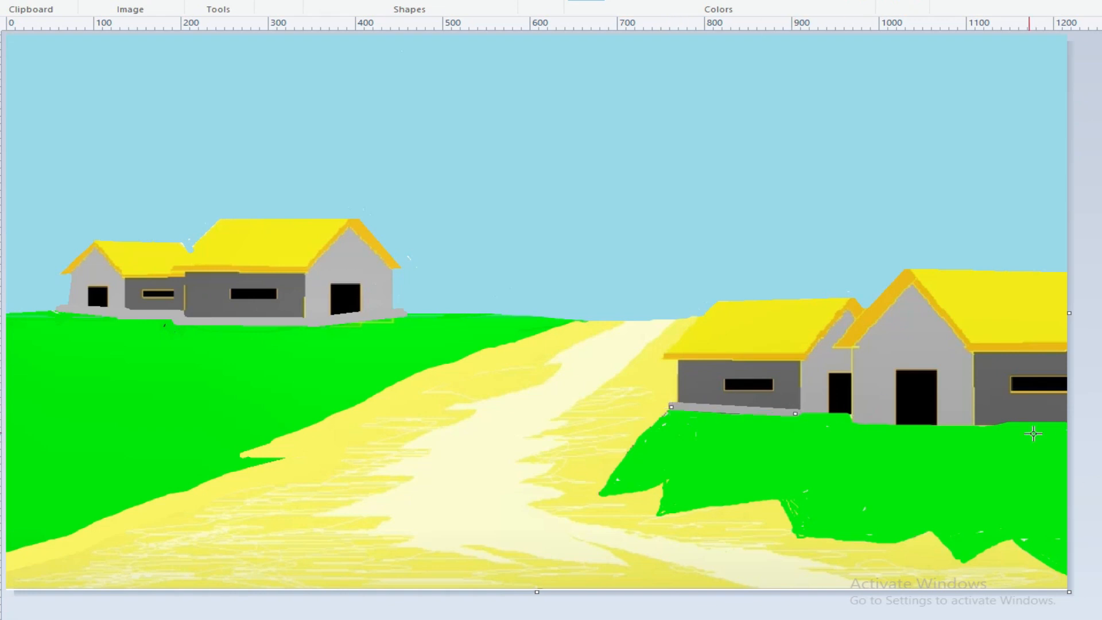
{"action": "left_click_drag", "start_coordinate": [974, 428], "coordinate": [1066, 422]}
{"action": "left_click", "coordinate": [1089, 421]}
Mix a dark reddish brown and paint a forked tree trunk beside the leftmost house.
{"action": "left_click", "coordinate": [854, 1]}
{"action": "left_click", "coordinate": [722, 310]}
{"action": "left_click", "coordinate": [382, 385]}
{"action": "left_click_drag", "start_coordinate": [50, 202], "coordinate": [40, 311]}
{"action": "left_click", "coordinate": [850, 2]}
{"action": "left_click", "coordinate": [721, 293]}
{"action": "left_click", "coordinate": [383, 385]}
{"action": "left_click_drag", "start_coordinate": [49, 203], "coordinate": [38, 281]}
{"action": "left_click_drag", "start_coordinate": [23, 168], "coordinate": [29, 311]}
{"action": "left_click_drag", "start_coordinate": [39, 240], "coordinate": [14, 316]}
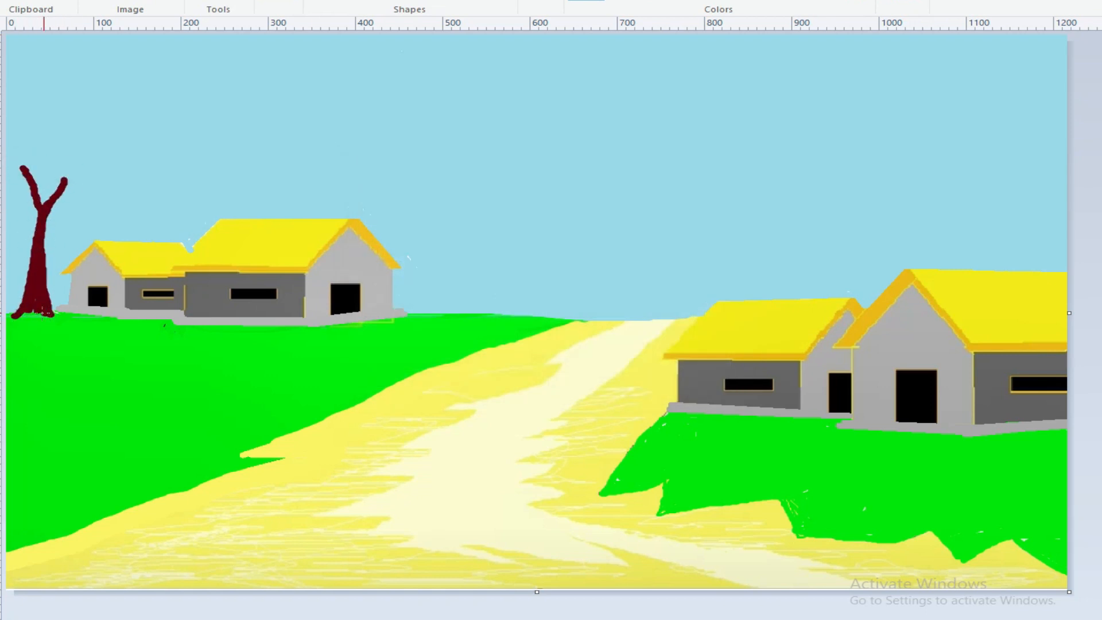
Paint thick spreading branches from the brown trunk, reaching over the left houses and up to the canvas's top edge.
{"action": "left_click_drag", "start_coordinate": [37, 199], "coordinate": [7, 52]}
{"action": "mouse_move", "coordinate": [41, 172]}
{"action": "left_mouse_down"}
{"action": "mouse_move", "coordinate": [103, 69]}
{"action": "mouse_move", "coordinate": [56, 113]}
{"action": "left_mouse_up"}
{"action": "left_click_drag", "start_coordinate": [181, 162], "coordinate": [57, 185]}
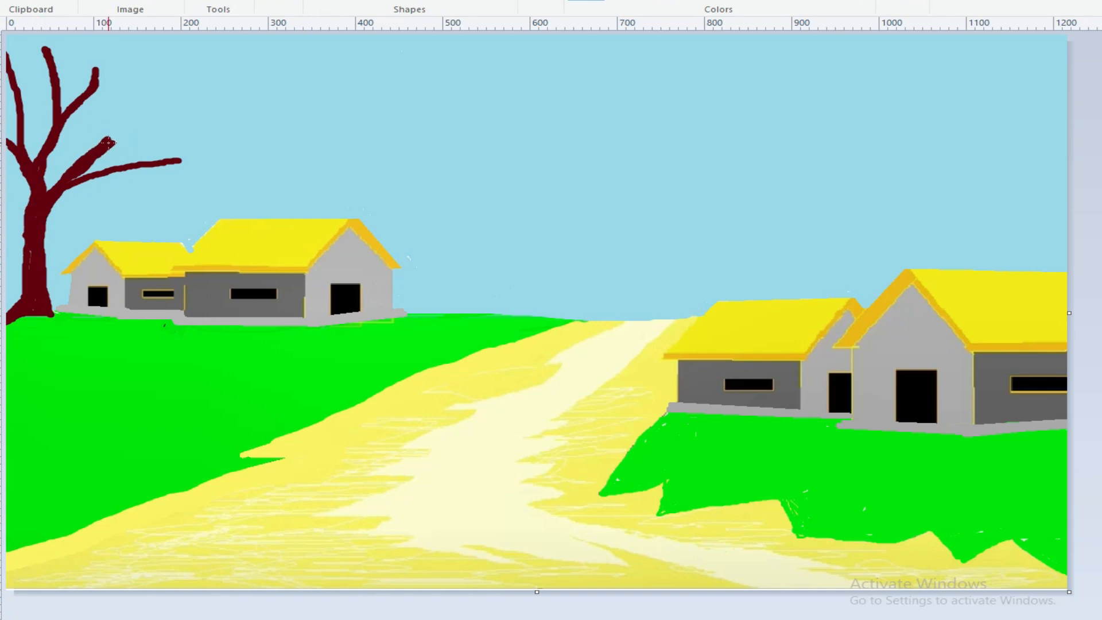
{"action": "left_click_drag", "start_coordinate": [276, 93], "coordinate": [125, 132]}
{"action": "left_click_drag", "start_coordinate": [158, 58], "coordinate": [125, 132]}
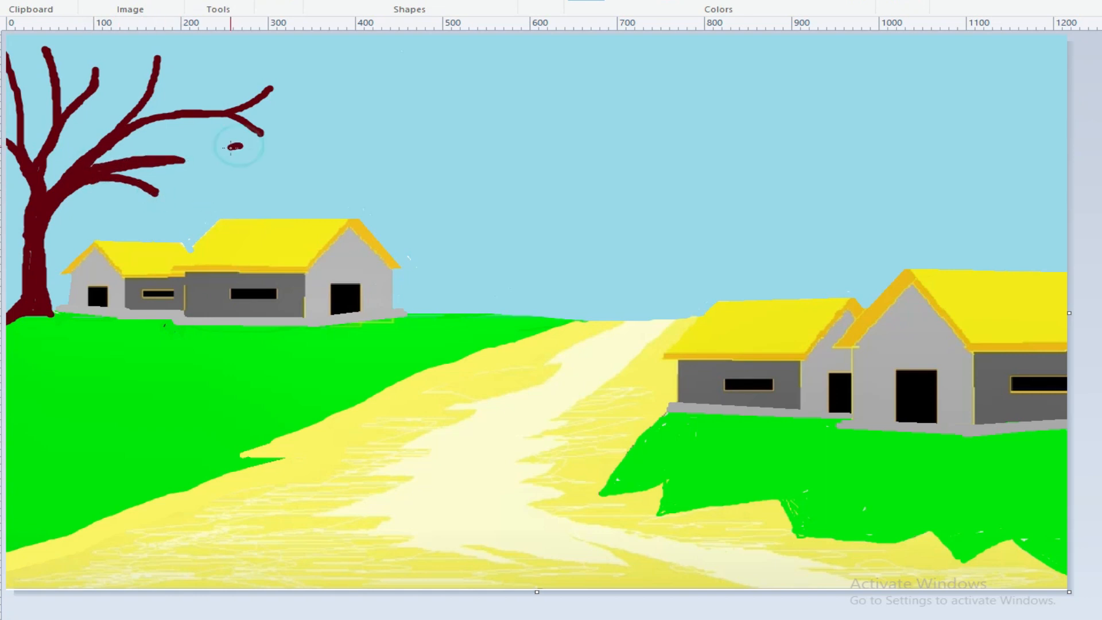
{"action": "left_click_drag", "start_coordinate": [153, 190], "coordinate": [187, 225]}
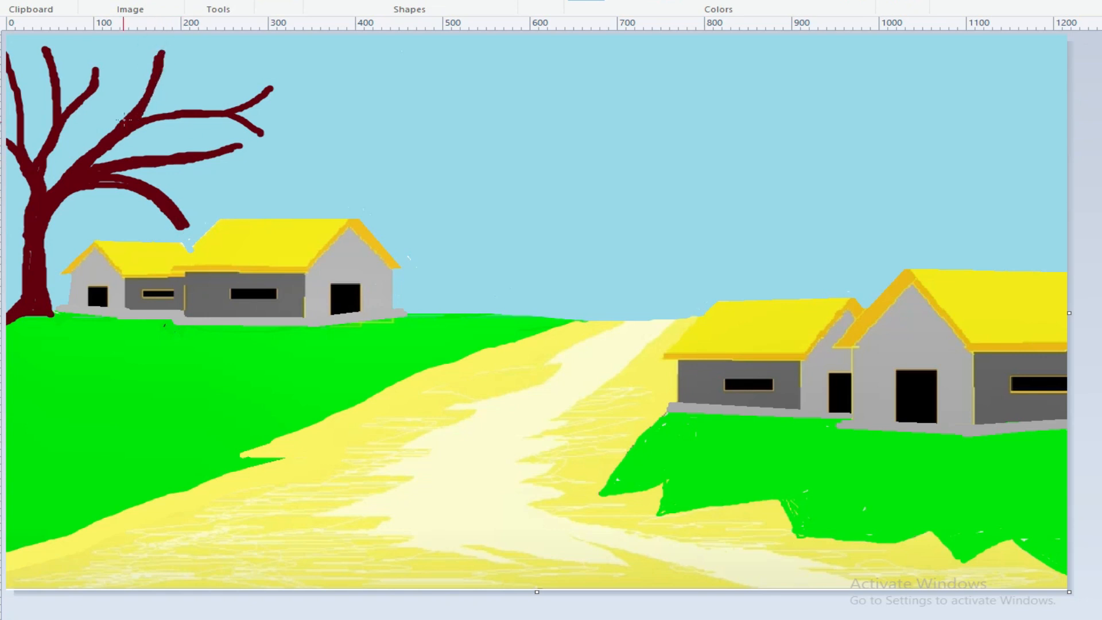
{"action": "left_click_drag", "start_coordinate": [45, 55], "coordinate": [41, 37]}
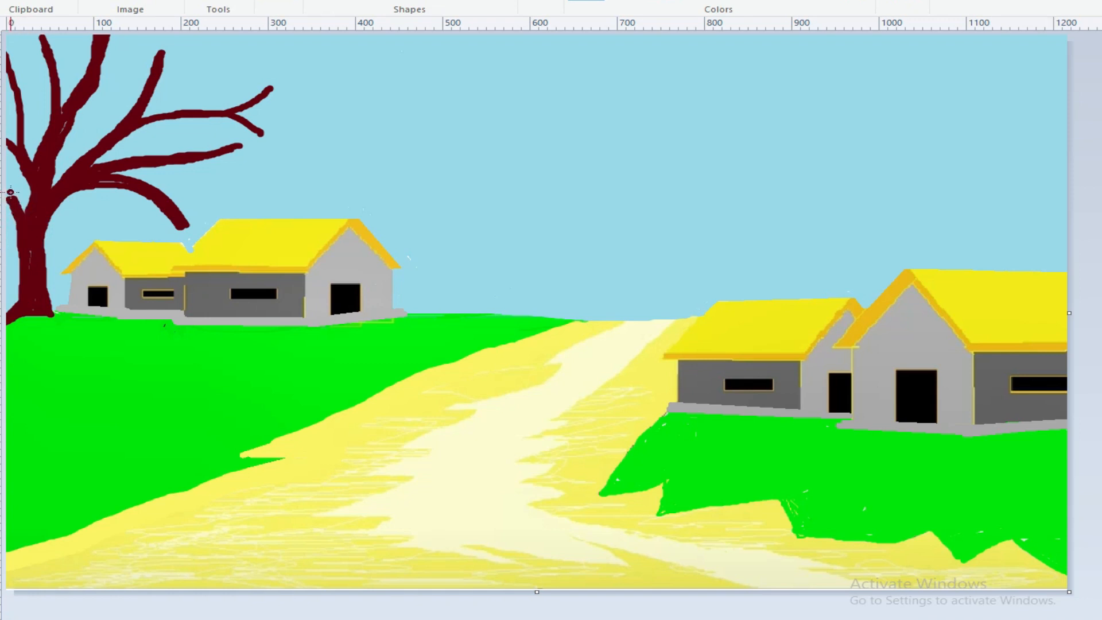
Mix a dark green and paint textured leaf clumps over the left tree's branches with a different brush.
{"action": "left_click", "coordinate": [723, 297]}
{"action": "left_click", "coordinate": [382, 386]}
{"action": "left_click", "coordinate": [277, 1]}
{"action": "left_click", "coordinate": [313, 51]}
{"action": "mouse_move", "coordinate": [295, 82]}
{"action": "left_mouse_down"}
{"action": "mouse_move", "coordinate": [226, 89]}
{"action": "mouse_move", "coordinate": [235, 63]}
{"action": "mouse_move", "coordinate": [278, 57]}
{"action": "mouse_move", "coordinate": [253, 48]}
{"action": "mouse_move", "coordinate": [205, 50]}
{"action": "mouse_move", "coordinate": [189, 80]}
{"action": "mouse_move", "coordinate": [132, 75]}
{"action": "mouse_move", "coordinate": [149, 92]}
{"action": "mouse_move", "coordinate": [118, 66]}
{"action": "mouse_move", "coordinate": [154, 54]}
{"action": "mouse_move", "coordinate": [140, 89]}
{"action": "mouse_move", "coordinate": [148, 103]}
{"action": "mouse_move", "coordinate": [230, 112]}
{"action": "left_mouse_up"}
{"action": "mouse_move", "coordinate": [23, 72]}
{"action": "left_mouse_down"}
{"action": "mouse_move", "coordinate": [44, 59]}
{"action": "mouse_move", "coordinate": [24, 28]}
{"action": "mouse_move", "coordinate": [38, 55]}
{"action": "mouse_move", "coordinate": [3, 52]}
{"action": "mouse_move", "coordinate": [74, 58]}
{"action": "mouse_move", "coordinate": [17, 71]}
{"action": "mouse_move", "coordinate": [78, 65]}
{"action": "mouse_move", "coordinate": [59, 76]}
{"action": "left_mouse_up"}
{"action": "mouse_move", "coordinate": [101, 233]}
{"action": "left_mouse_down"}
{"action": "mouse_move", "coordinate": [162, 230]}
{"action": "mouse_move", "coordinate": [144, 216]}
{"action": "mouse_move", "coordinate": [202, 221]}
{"action": "mouse_move", "coordinate": [208, 199]}
{"action": "mouse_move", "coordinate": [190, 192]}
{"action": "mouse_move", "coordinate": [135, 202]}
{"action": "mouse_move", "coordinate": [175, 188]}
{"action": "mouse_move", "coordinate": [166, 182]}
{"action": "mouse_move", "coordinate": [201, 192]}
{"action": "mouse_move", "coordinate": [149, 180]}
{"action": "mouse_move", "coordinate": [226, 197]}
{"action": "mouse_move", "coordinate": [217, 178]}
{"action": "mouse_move", "coordinate": [259, 206]}
{"action": "mouse_move", "coordinate": [224, 173]}
{"action": "mouse_move", "coordinate": [98, 223]}
{"action": "mouse_move", "coordinate": [121, 191]}
{"action": "mouse_move", "coordinate": [103, 217]}
{"action": "mouse_move", "coordinate": [148, 228]}
{"action": "mouse_move", "coordinate": [205, 209]}
{"action": "mouse_move", "coordinate": [170, 205]}
{"action": "mouse_move", "coordinate": [275, 170]}
{"action": "mouse_move", "coordinate": [153, 137]}
{"action": "mouse_move", "coordinate": [278, 168]}
{"action": "mouse_move", "coordinate": [224, 140]}
{"action": "mouse_move", "coordinate": [244, 134]}
{"action": "mouse_move", "coordinate": [296, 151]}
{"action": "mouse_move", "coordinate": [297, 140]}
{"action": "mouse_move", "coordinate": [255, 127]}
{"action": "mouse_move", "coordinate": [246, 138]}
{"action": "mouse_move", "coordinate": [306, 112]}
{"action": "mouse_move", "coordinate": [257, 108]}
{"action": "mouse_move", "coordinate": [289, 153]}
{"action": "mouse_move", "coordinate": [350, 129]}
{"action": "left_mouse_up"}
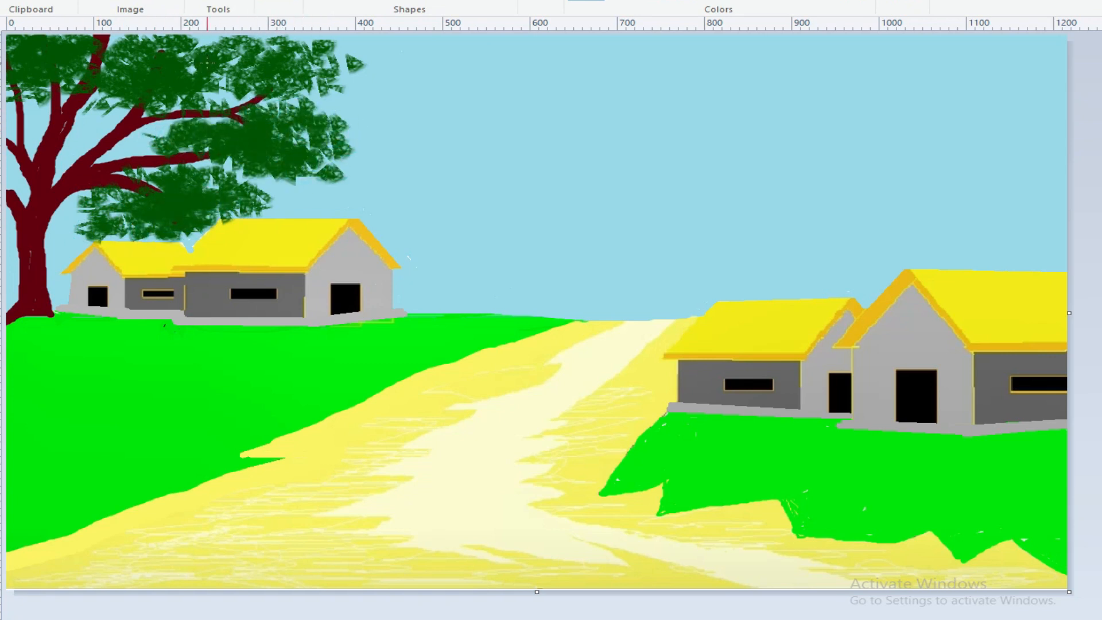
Switch to a darker green and fill the gaps in the left tree's crown with denser foliage.
{"action": "left_click", "coordinate": [770, 7]}
{"action": "left_click", "coordinate": [369, 381]}
{"action": "mouse_move", "coordinate": [166, 129]}
{"action": "left_mouse_down"}
{"action": "mouse_move", "coordinate": [11, 109]}
{"action": "mouse_move", "coordinate": [17, 164]}
{"action": "mouse_move", "coordinate": [88, 198]}
{"action": "mouse_move", "coordinate": [178, 173]}
{"action": "mouse_move", "coordinate": [279, 175]}
{"action": "mouse_move", "coordinate": [266, 120]}
{"action": "mouse_move", "coordinate": [276, 153]}
{"action": "mouse_move", "coordinate": [313, 78]}
{"action": "mouse_move", "coordinate": [63, 63]}
{"action": "mouse_move", "coordinate": [302, 120]}
{"action": "mouse_move", "coordinate": [376, 109]}
{"action": "mouse_move", "coordinate": [345, 188]}
{"action": "mouse_move", "coordinate": [310, 224]}
{"action": "mouse_move", "coordinate": [190, 246]}
{"action": "mouse_move", "coordinate": [114, 229]}
{"action": "mouse_move", "coordinate": [100, 195]}
{"action": "mouse_move", "coordinate": [283, 208]}
{"action": "mouse_move", "coordinate": [262, 211]}
{"action": "mouse_move", "coordinate": [337, 198]}
{"action": "mouse_move", "coordinate": [326, 163]}
{"action": "mouse_move", "coordinate": [172, 93]}
{"action": "mouse_move", "coordinate": [313, 103]}
{"action": "mouse_move", "coordinate": [176, 121]}
{"action": "left_mouse_up"}
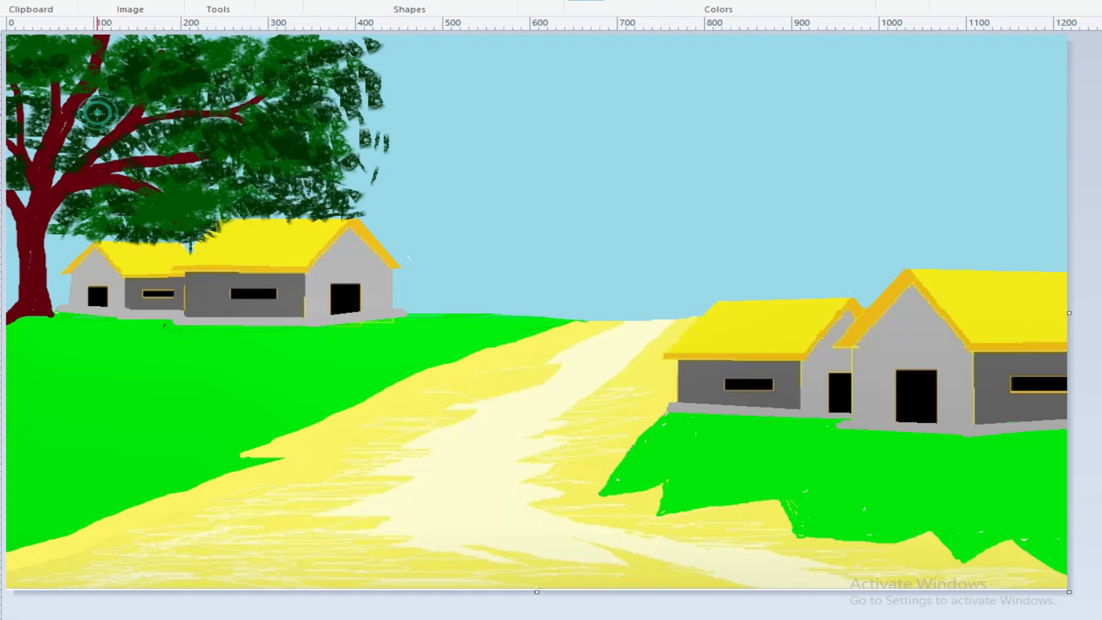
Mix a bright green and dab small leaf highlights across the left tree's crown with a resized brush.
{"action": "left_click", "coordinate": [856, 2]}
{"action": "left_click", "coordinate": [382, 384]}
{"action": "left_click", "coordinate": [542, 2]}
{"action": "left_click", "coordinate": [546, 49]}
{"action": "mouse_move", "coordinate": [301, 38]}
{"action": "left_mouse_down"}
{"action": "mouse_move", "coordinate": [327, 36]}
{"action": "mouse_move", "coordinate": [282, 43]}
{"action": "left_mouse_up"}
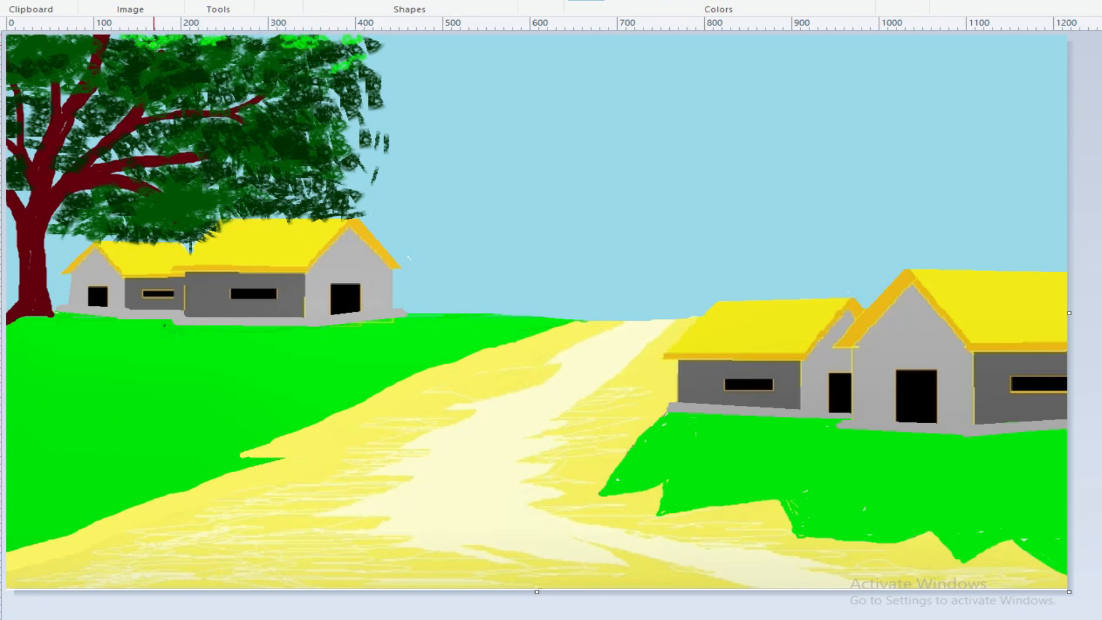
{"action": "left_click_drag", "start_coordinate": [13, 45], "coordinate": [40, 42]}
{"action": "left_click_drag", "start_coordinate": [267, 107], "coordinate": [273, 109]}
{"action": "left_click_drag", "start_coordinate": [228, 153], "coordinate": [240, 157]}
{"action": "left_click_drag", "start_coordinate": [123, 117], "coordinate": [128, 110]}
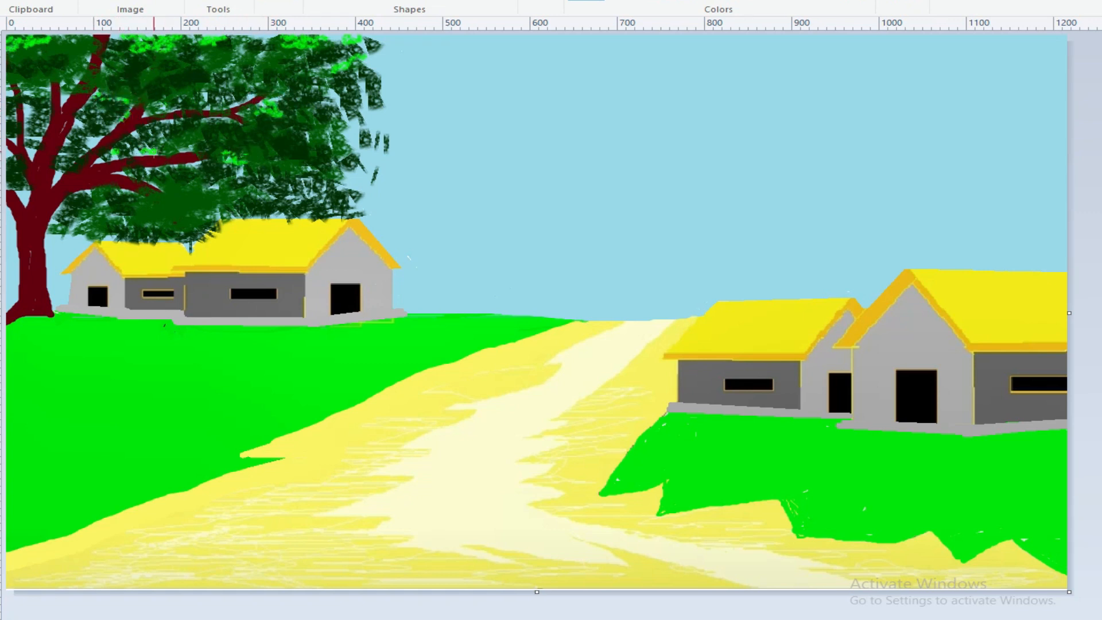
{"action": "left_click_drag", "start_coordinate": [138, 172], "coordinate": [145, 175]}
{"action": "left_click", "coordinate": [31, 112]}
{"action": "left_click_drag", "start_coordinate": [65, 94], "coordinate": [76, 77]}
{"action": "left_click", "coordinate": [58, 175]}
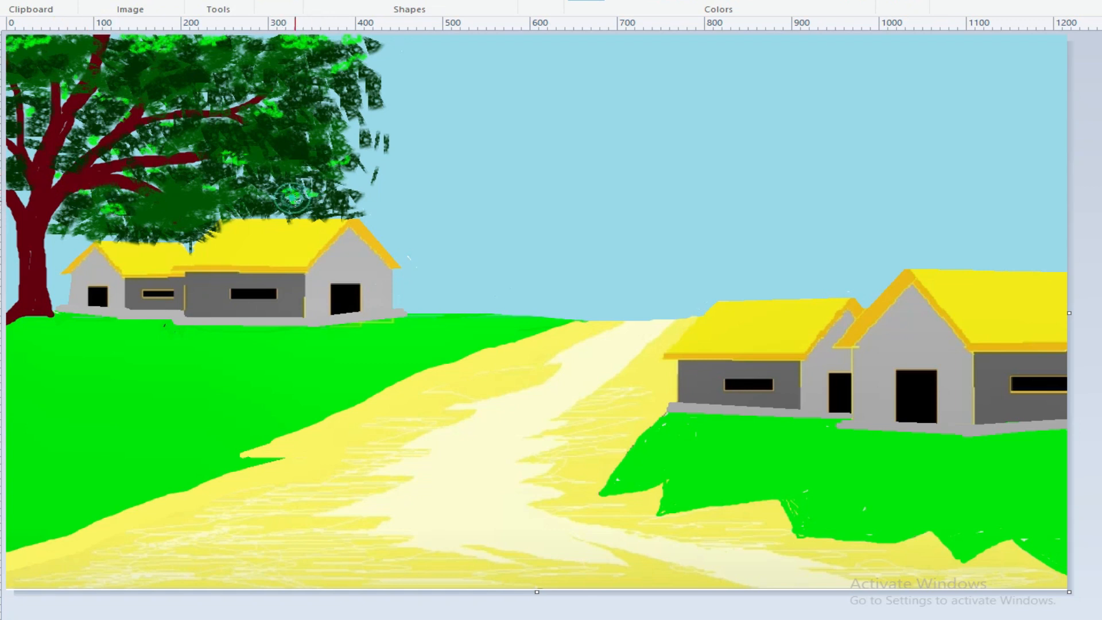
{"action": "left_click_drag", "start_coordinate": [215, 75], "coordinate": [244, 74]}
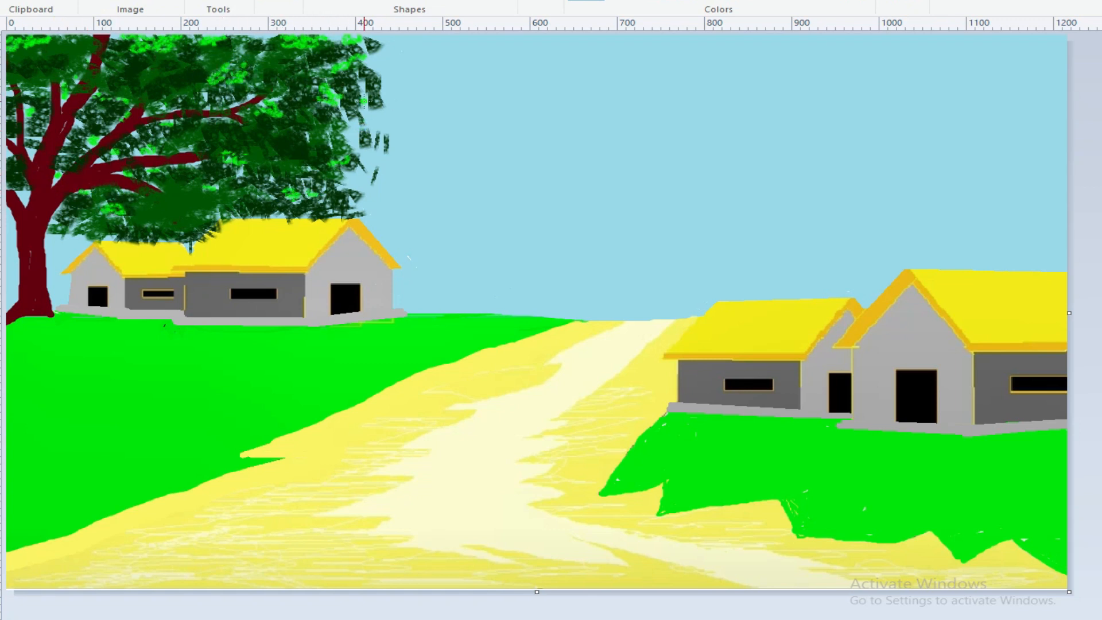
Mix another green and dab it over the lower leaf clump, adding scattered leaves along the left tree's outer edges.
{"action": "left_click", "coordinate": [853, 2]}
{"action": "left_click", "coordinate": [721, 288]}
{"action": "left_click", "coordinate": [381, 384]}
{"action": "mouse_move", "coordinate": [186, 194]}
{"action": "left_mouse_down"}
{"action": "mouse_move", "coordinate": [142, 209]}
{"action": "mouse_move", "coordinate": [218, 208]}
{"action": "left_mouse_up"}
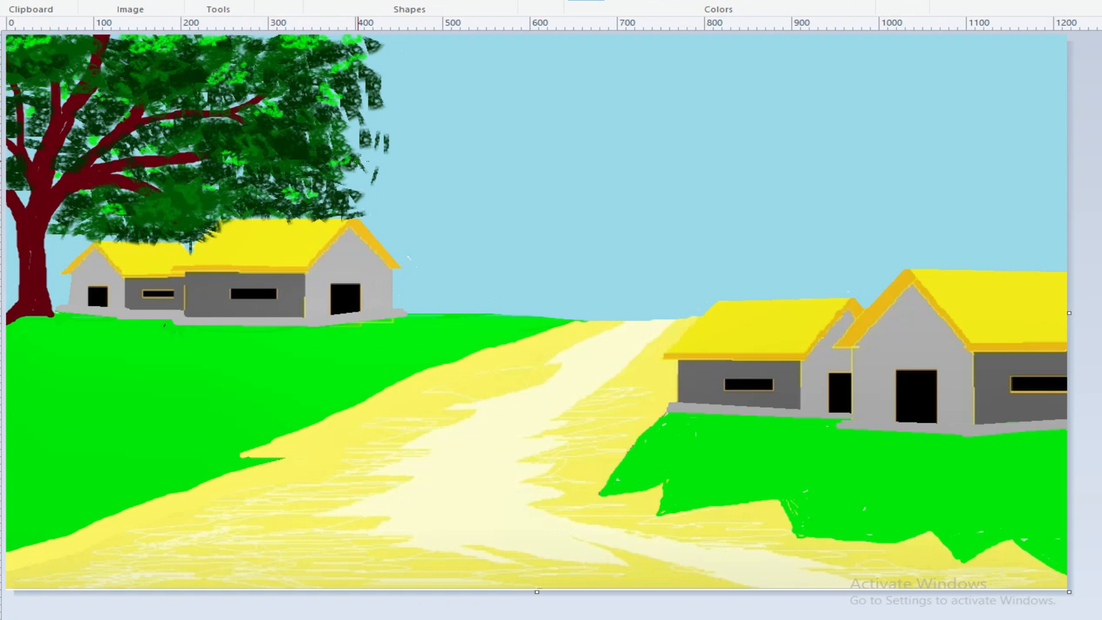
{"action": "left_click_drag", "start_coordinate": [388, 162], "coordinate": [382, 107]}
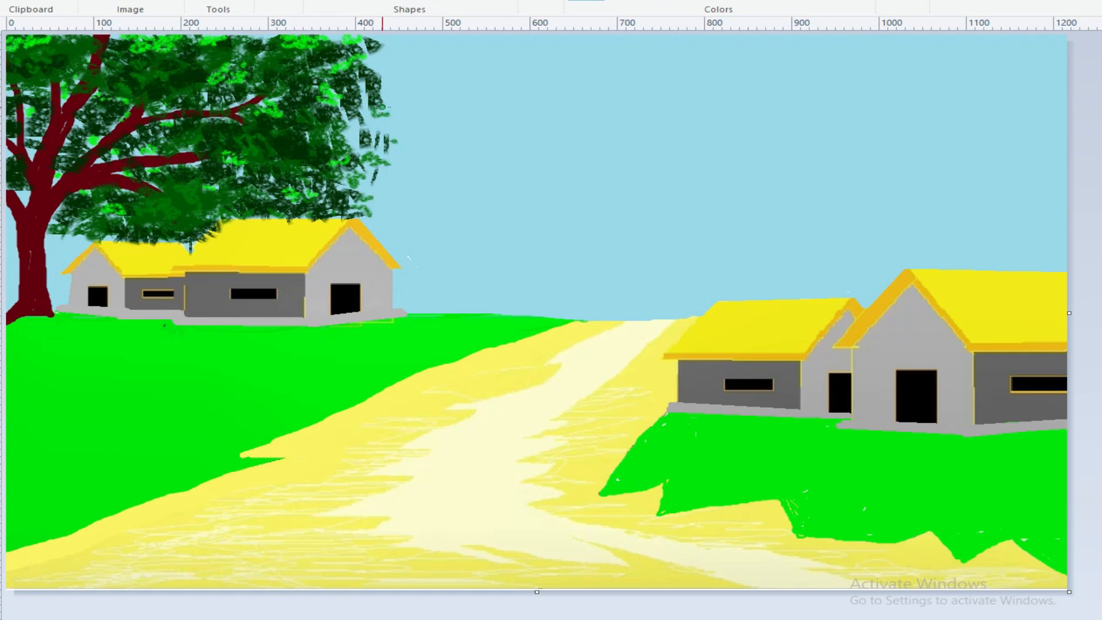
{"action": "left_click_drag", "start_coordinate": [405, 69], "coordinate": [377, 40]}
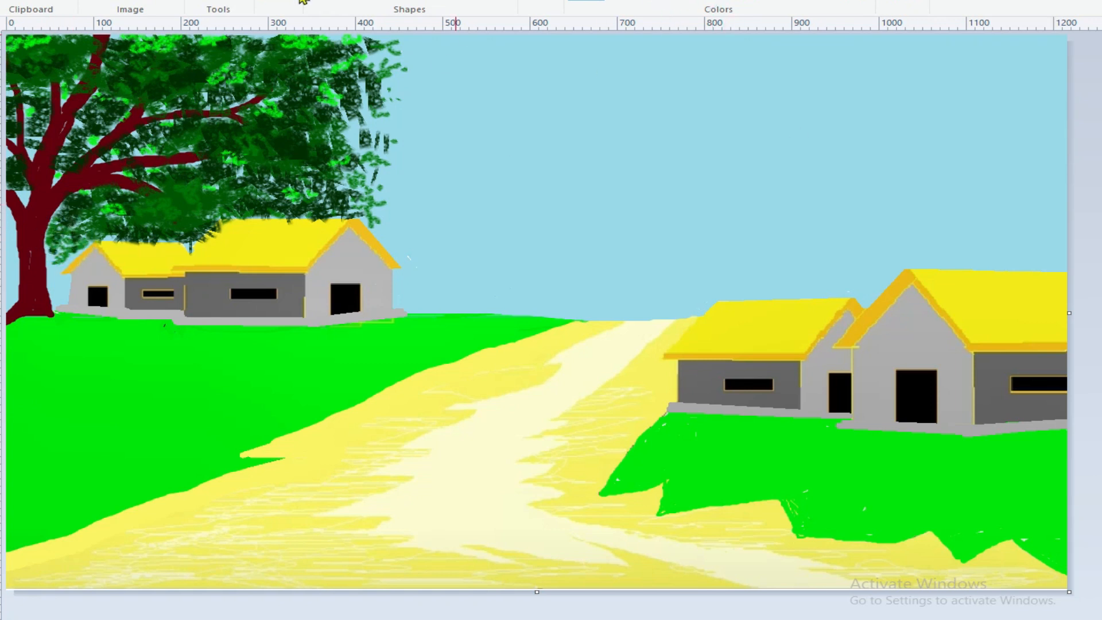
Paint two forked dark reddish brown tree trunks rising behind the right houses.
{"action": "left_click_drag", "start_coordinate": [1037, 181], "coordinate": [1020, 229]}
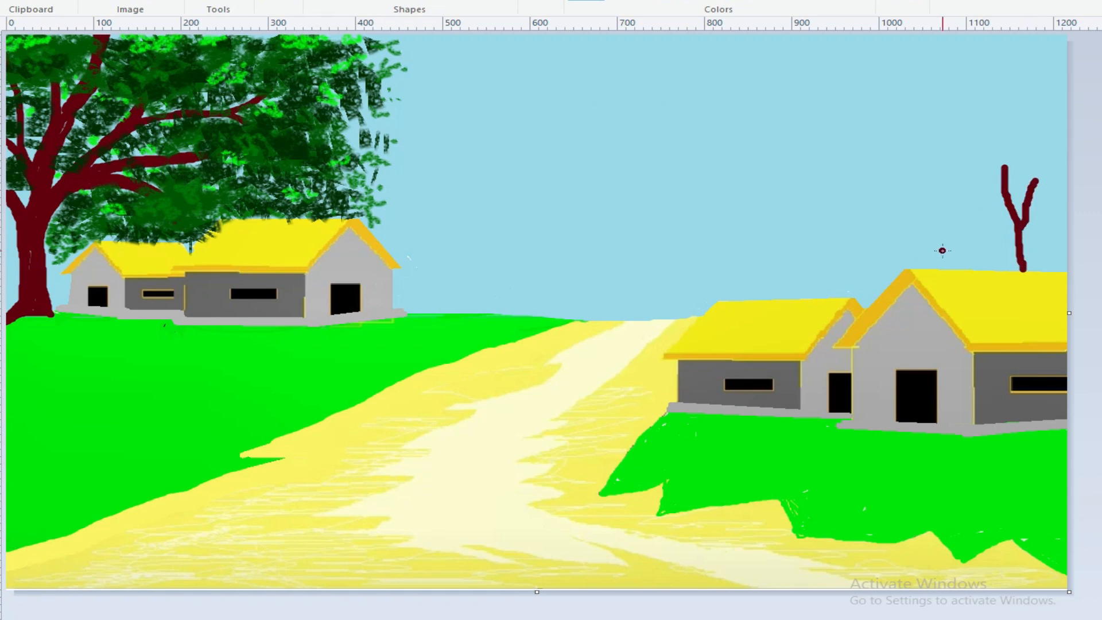
{"action": "mouse_move", "coordinate": [867, 264]}
{"action": "left_mouse_down"}
{"action": "mouse_move", "coordinate": [861, 201]}
{"action": "mouse_move", "coordinate": [870, 241]}
{"action": "left_mouse_up"}
{"action": "left_click_drag", "start_coordinate": [827, 173], "coordinate": [873, 290]}
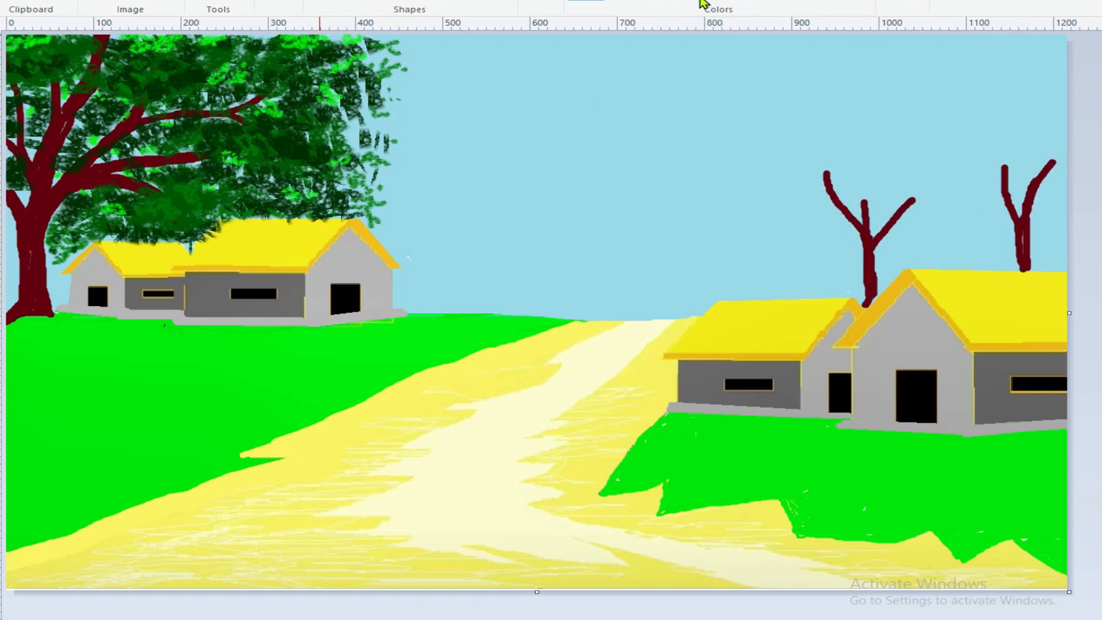
Undo a stray stroke and paint textured dark green crowns on the two right trees with another brush and size.
{"action": "mouse_move", "coordinate": [792, 190]}
{"action": "left_mouse_down"}
{"action": "mouse_move", "coordinate": [829, 190]}
{"action": "mouse_move", "coordinate": [801, 152]}
{"action": "mouse_move", "coordinate": [799, 183]}
{"action": "mouse_move", "coordinate": [815, 164]}
{"action": "mouse_move", "coordinate": [884, 200]}
{"action": "mouse_move", "coordinate": [953, 185]}
{"action": "mouse_move", "coordinate": [911, 163]}
{"action": "mouse_move", "coordinate": [901, 176]}
{"action": "mouse_move", "coordinate": [970, 207]}
{"action": "mouse_move", "coordinate": [864, 187]}
{"action": "left_mouse_up"}
{"action": "key", "text": "ctrl+z"}
{"action": "left_click", "coordinate": [279, 2]}
{"action": "left_click", "coordinate": [315, 44]}
{"action": "left_click", "coordinate": [540, 1]}
{"action": "left_click", "coordinate": [550, 69]}
{"action": "mouse_move", "coordinate": [863, 122]}
{"action": "left_mouse_down"}
{"action": "mouse_move", "coordinate": [855, 146]}
{"action": "mouse_move", "coordinate": [922, 160]}
{"action": "mouse_move", "coordinate": [843, 112]}
{"action": "mouse_move", "coordinate": [892, 122]}
{"action": "mouse_move", "coordinate": [827, 129]}
{"action": "left_mouse_up"}
{"action": "mouse_move", "coordinate": [786, 245]}
{"action": "left_mouse_down"}
{"action": "mouse_move", "coordinate": [848, 252]}
{"action": "mouse_move", "coordinate": [771, 256]}
{"action": "mouse_move", "coordinate": [767, 240]}
{"action": "mouse_move", "coordinate": [866, 222]}
{"action": "mouse_move", "coordinate": [797, 225]}
{"action": "mouse_move", "coordinate": [761, 257]}
{"action": "mouse_move", "coordinate": [825, 263]}
{"action": "left_mouse_up"}
{"action": "mouse_move", "coordinate": [1004, 168]}
{"action": "left_mouse_down"}
{"action": "mouse_move", "coordinate": [1001, 105]}
{"action": "mouse_move", "coordinate": [999, 121]}
{"action": "mouse_move", "coordinate": [1031, 150]}
{"action": "mouse_move", "coordinate": [1023, 140]}
{"action": "mouse_move", "coordinate": [1034, 116]}
{"action": "mouse_move", "coordinate": [957, 97]}
{"action": "mouse_move", "coordinate": [1055, 86]}
{"action": "mouse_move", "coordinate": [990, 83]}
{"action": "mouse_move", "coordinate": [952, 108]}
{"action": "mouse_move", "coordinate": [988, 96]}
{"action": "mouse_move", "coordinate": [977, 167]}
{"action": "mouse_move", "coordinate": [1054, 166]}
{"action": "mouse_move", "coordinate": [1061, 156]}
{"action": "mouse_move", "coordinate": [1057, 248]}
{"action": "mouse_move", "coordinate": [1034, 220]}
{"action": "mouse_move", "coordinate": [1050, 209]}
{"action": "mouse_move", "coordinate": [1061, 252]}
{"action": "mouse_move", "coordinate": [1030, 246]}
{"action": "mouse_move", "coordinate": [1045, 270]}
{"action": "mouse_move", "coordinate": [998, 260]}
{"action": "mouse_move", "coordinate": [966, 228]}
{"action": "mouse_move", "coordinate": [998, 216]}
{"action": "mouse_move", "coordinate": [907, 251]}
{"action": "mouse_move", "coordinate": [913, 216]}
{"action": "mouse_move", "coordinate": [958, 258]}
{"action": "mouse_move", "coordinate": [940, 211]}
{"action": "mouse_move", "coordinate": [967, 271]}
{"action": "mouse_move", "coordinate": [906, 263]}
{"action": "mouse_move", "coordinate": [967, 284]}
{"action": "mouse_move", "coordinate": [1004, 274]}
{"action": "left_mouse_up"}
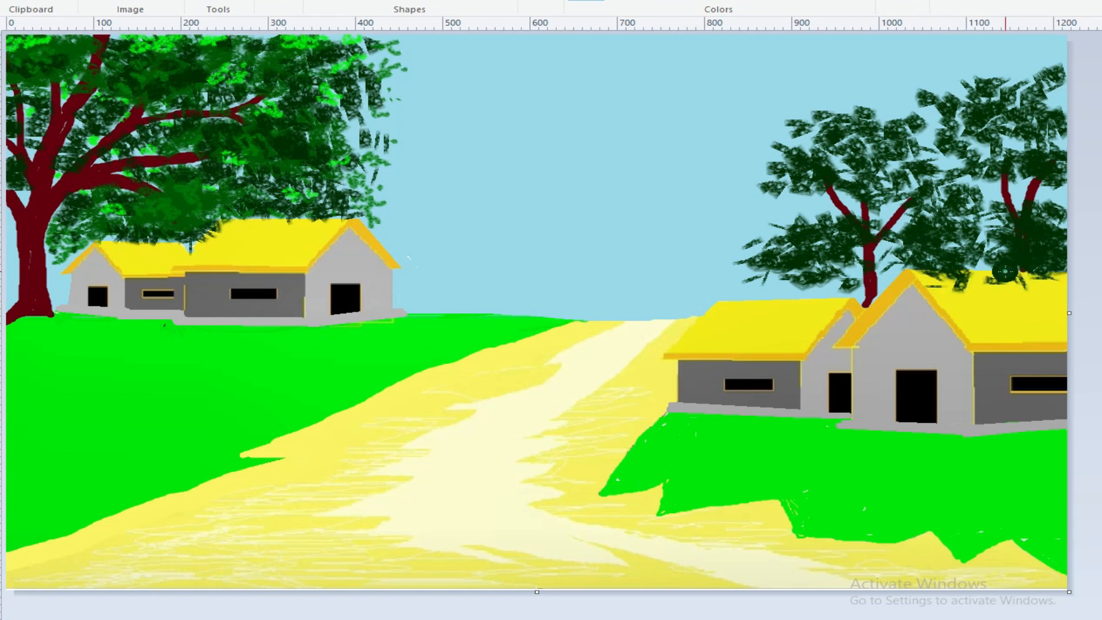
Change the brush size and thicken the dark green foliage in both right trees.
{"action": "mouse_move", "coordinate": [837, 190]}
{"action": "left_mouse_down"}
{"action": "mouse_move", "coordinate": [945, 262]}
{"action": "mouse_move", "coordinate": [885, 178]}
{"action": "left_mouse_up"}
{"action": "left_click", "coordinate": [541, 6]}
{"action": "left_click", "coordinate": [554, 42]}
{"action": "mouse_move", "coordinate": [991, 154]}
{"action": "left_mouse_down"}
{"action": "mouse_move", "coordinate": [993, 126]}
{"action": "mouse_move", "coordinate": [1029, 176]}
{"action": "mouse_move", "coordinate": [1041, 173]}
{"action": "left_mouse_up"}
{"action": "left_click_drag", "start_coordinate": [869, 148], "coordinate": [895, 172]}
Change the brush and its size and dab small green leaves around the nearer right tree's branches, down to the roofs.
{"action": "left_click", "coordinate": [278, 3]}
{"action": "left_click", "coordinate": [269, 20]}
{"action": "left_click", "coordinate": [540, 5]}
{"action": "left_click", "coordinate": [566, 105]}
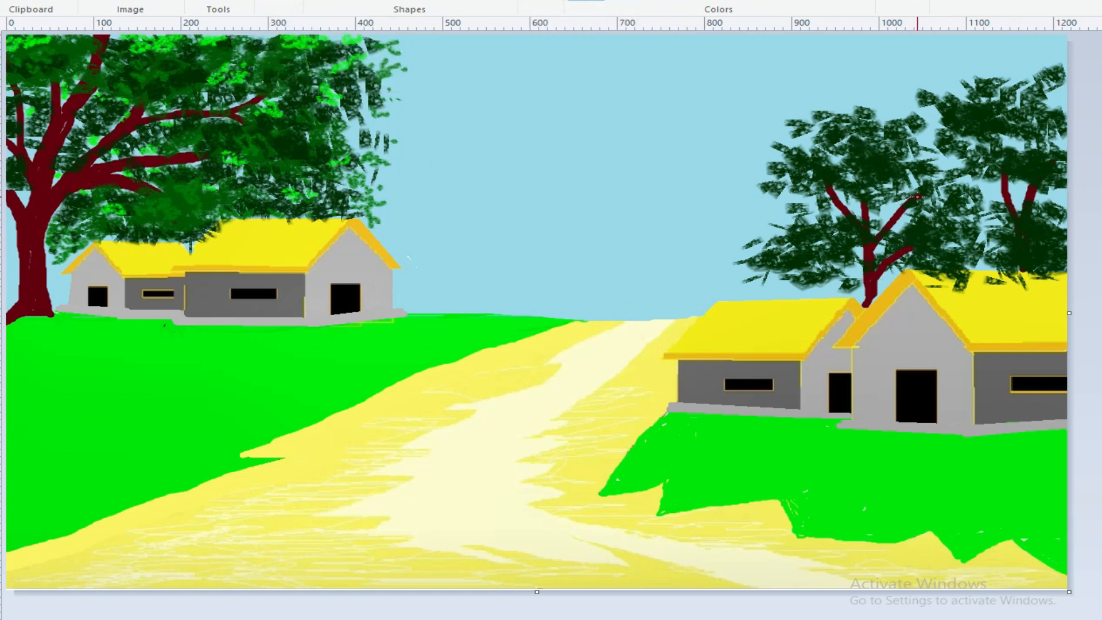
{"action": "left_click_drag", "start_coordinate": [837, 196], "coordinate": [823, 191]}
{"action": "left_click_drag", "start_coordinate": [850, 177], "coordinate": [934, 183]}
{"action": "left_click_drag", "start_coordinate": [867, 151], "coordinate": [859, 143]}
{"action": "mouse_move", "coordinate": [910, 234]}
{"action": "left_mouse_down"}
{"action": "mouse_move", "coordinate": [915, 246]}
{"action": "mouse_move", "coordinate": [912, 229]}
{"action": "left_mouse_up"}
{"action": "left_click_drag", "start_coordinate": [853, 246], "coordinate": [840, 270]}
{"action": "left_click_drag", "start_coordinate": [872, 247], "coordinate": [851, 268]}
{"action": "mouse_move", "coordinate": [886, 248]}
{"action": "left_mouse_down"}
{"action": "mouse_move", "coordinate": [833, 290]}
{"action": "mouse_move", "coordinate": [845, 300]}
{"action": "mouse_move", "coordinate": [882, 281]}
{"action": "left_mouse_up"}
Dab small green leaves over the tree at the canvas edge, between both crowns and around the nearer crown's outline.
{"action": "mouse_move", "coordinate": [991, 244]}
{"action": "left_mouse_down"}
{"action": "mouse_move", "coordinate": [980, 247]}
{"action": "mouse_move", "coordinate": [1005, 253]}
{"action": "left_mouse_up"}
{"action": "left_click_drag", "start_coordinate": [956, 215], "coordinate": [1043, 199]}
{"action": "left_click", "coordinate": [979, 178]}
{"action": "left_click", "coordinate": [911, 187]}
{"action": "left_click", "coordinate": [938, 161]}
{"action": "left_click", "coordinate": [870, 133]}
{"action": "left_click", "coordinate": [839, 108]}
{"action": "left_click", "coordinate": [885, 99]}
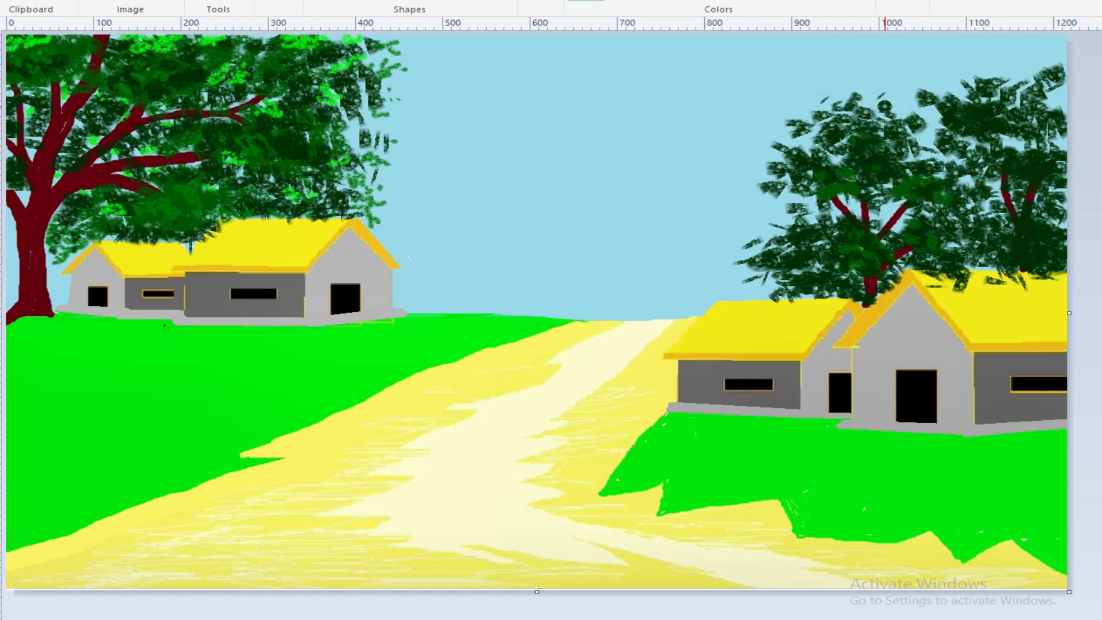
{"action": "left_click", "coordinate": [758, 209]}
Dab bright green leaf highlights on the upper crowns and lower foliage of both right trees.
{"action": "left_click", "coordinate": [870, 107]}
{"action": "left_click", "coordinate": [1009, 79]}
{"action": "left_click_drag", "start_coordinate": [1005, 81], "coordinate": [985, 77]}
{"action": "left_click", "coordinate": [1020, 91]}
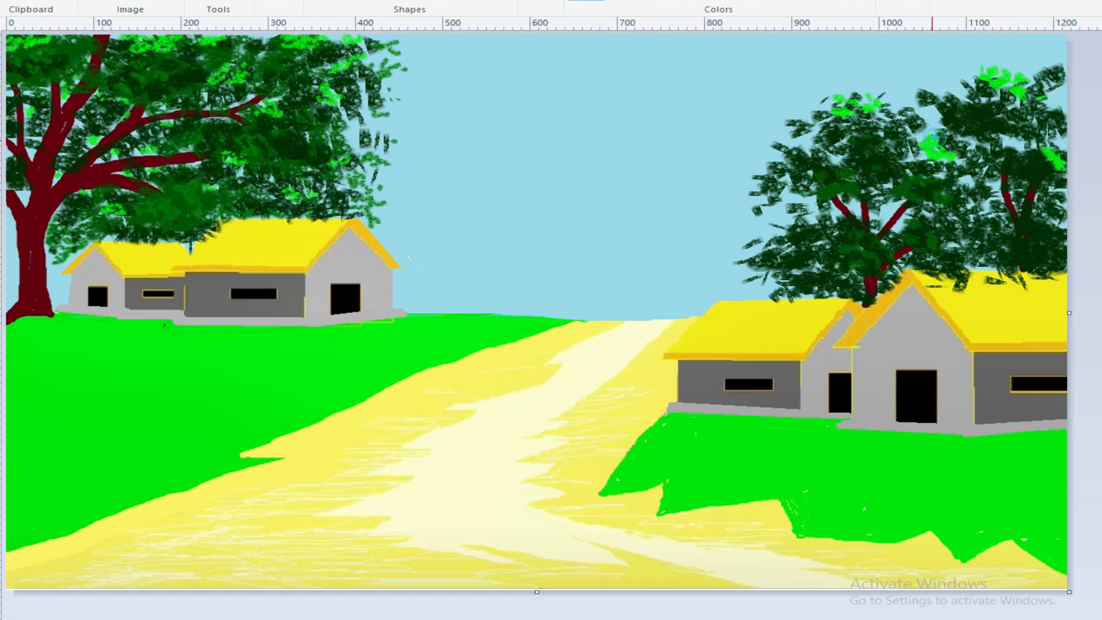
{"action": "left_click", "coordinate": [827, 212]}
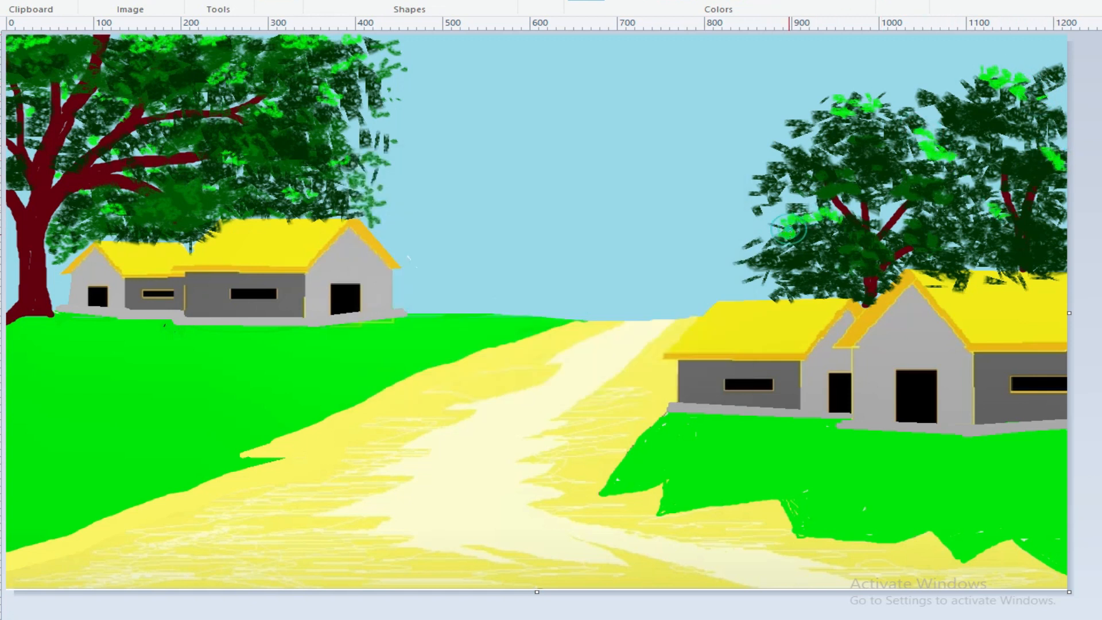
{"action": "left_click", "coordinate": [804, 230]}
{"action": "left_click", "coordinate": [982, 212]}
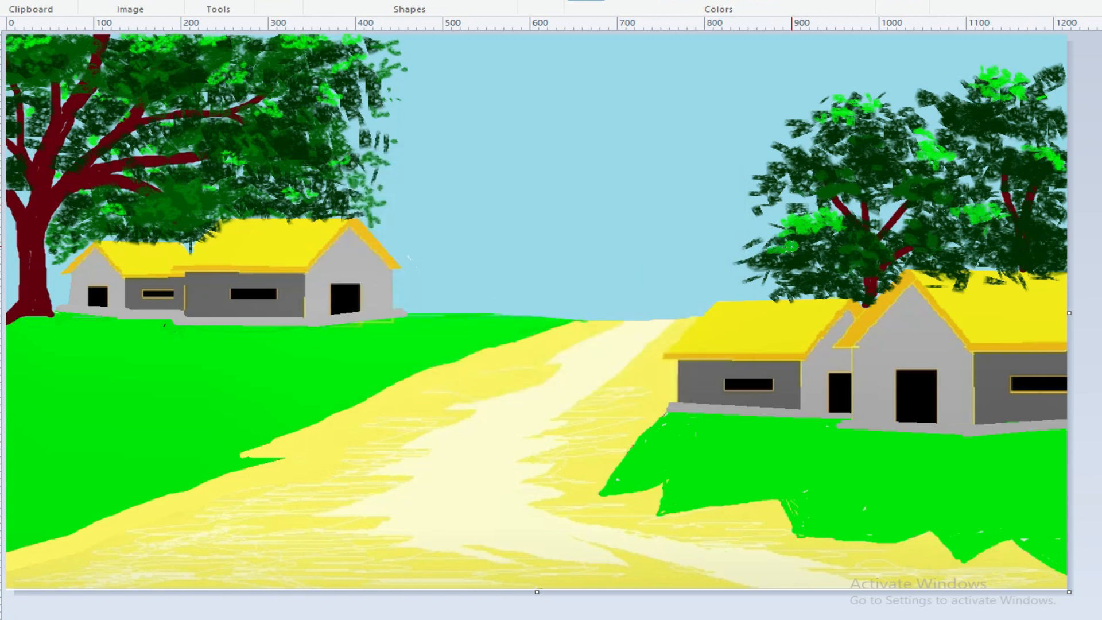
Blend a softer green around the bright highlights on both right trees to thicken the lit leaf clusters.
{"action": "left_click", "coordinate": [815, 238]}
{"action": "left_click", "coordinate": [1005, 220]}
{"action": "left_click", "coordinate": [1013, 149]}
{"action": "left_click", "coordinate": [825, 131]}
{"action": "left_click", "coordinate": [877, 128]}
{"action": "left_click", "coordinate": [814, 118]}
{"action": "left_click", "coordinate": [957, 99]}
{"action": "left_click", "coordinate": [1005, 103]}
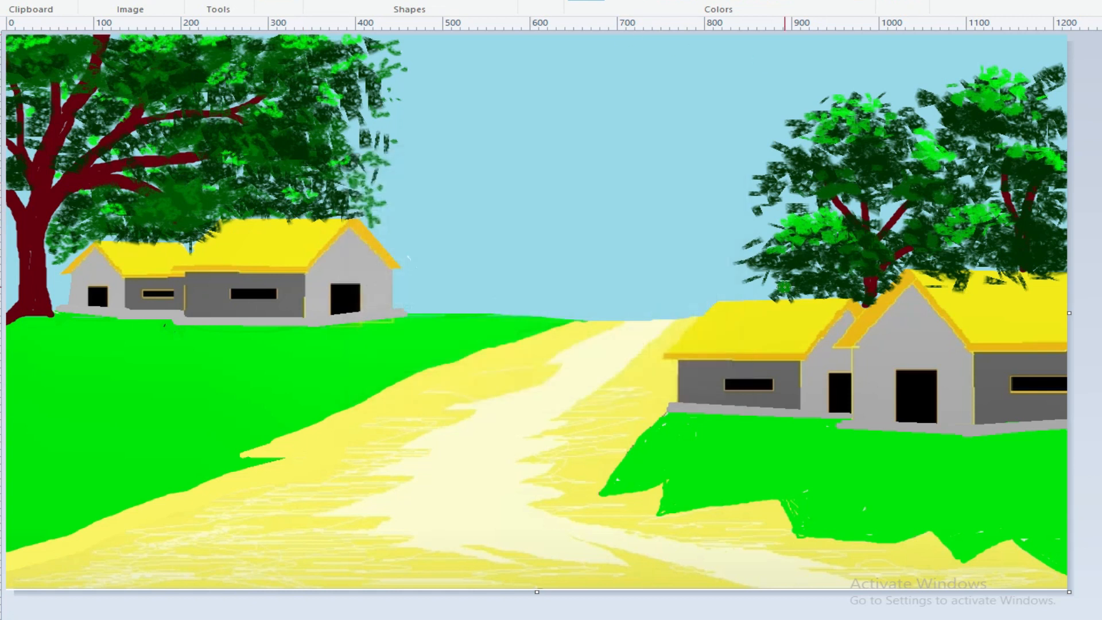
Dab leaves over the trunk and branches of the nearer right tree down to the roofs.
{"action": "left_click", "coordinate": [864, 214]}
{"action": "left_click", "coordinate": [895, 214]}
{"action": "left_click", "coordinate": [894, 250]}
{"action": "left_click", "coordinate": [871, 285]}
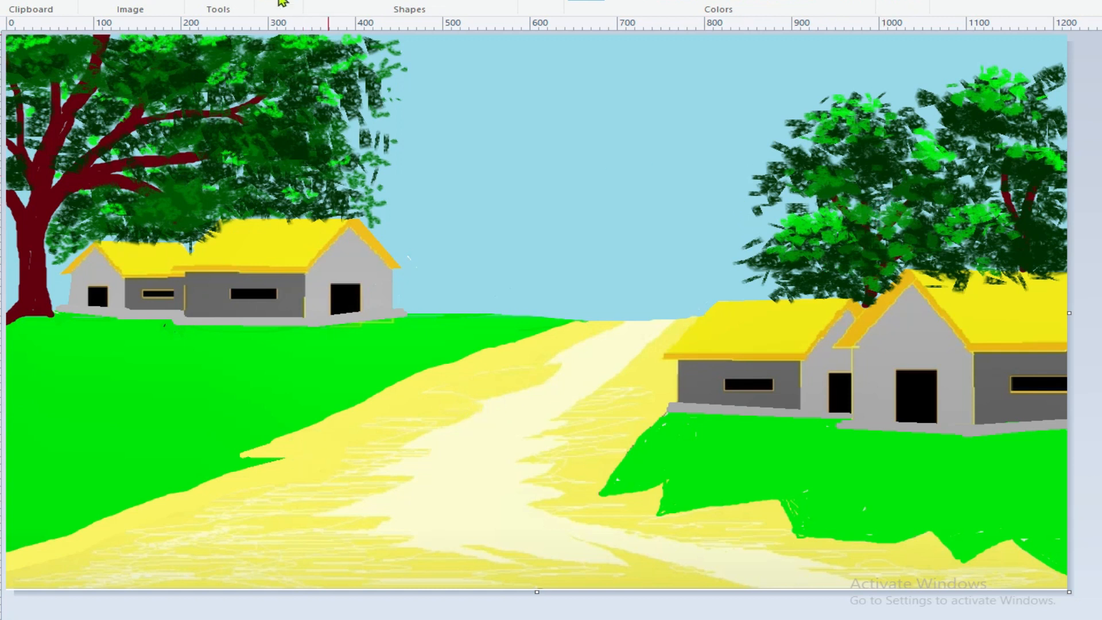
Brush sandy strokes along the road's far end, edges and foreground, and paint dark red roots at the left tree's base.
{"action": "left_click_drag", "start_coordinate": [648, 318], "coordinate": [597, 325]}
{"action": "mouse_move", "coordinate": [448, 438]}
{"action": "left_mouse_down"}
{"action": "mouse_move", "coordinate": [291, 525]}
{"action": "mouse_move", "coordinate": [189, 560]}
{"action": "left_mouse_up"}
{"action": "left_click_drag", "start_coordinate": [232, 579], "coordinate": [12, 579]}
{"action": "left_click_drag", "start_coordinate": [195, 534], "coordinate": [209, 531]}
{"action": "left_click_drag", "start_coordinate": [284, 496], "coordinate": [339, 500]}
{"action": "left_click_drag", "start_coordinate": [655, 536], "coordinate": [657, 577]}
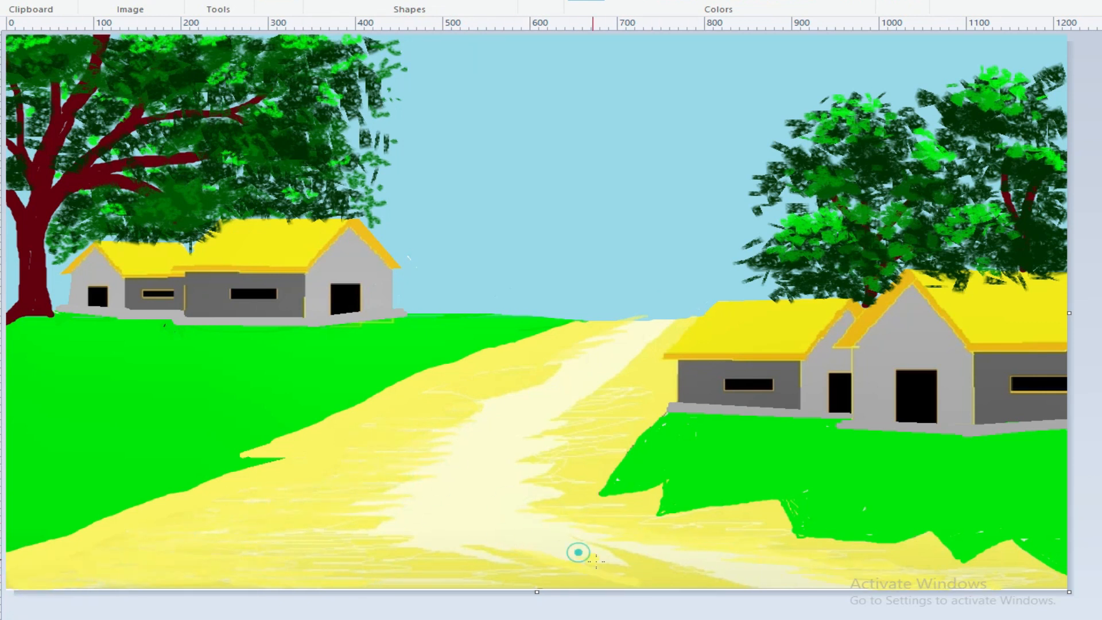
{"action": "left_click", "coordinate": [29, 315]}
{"action": "left_click_drag", "start_coordinate": [31, 318], "coordinate": [11, 325]}
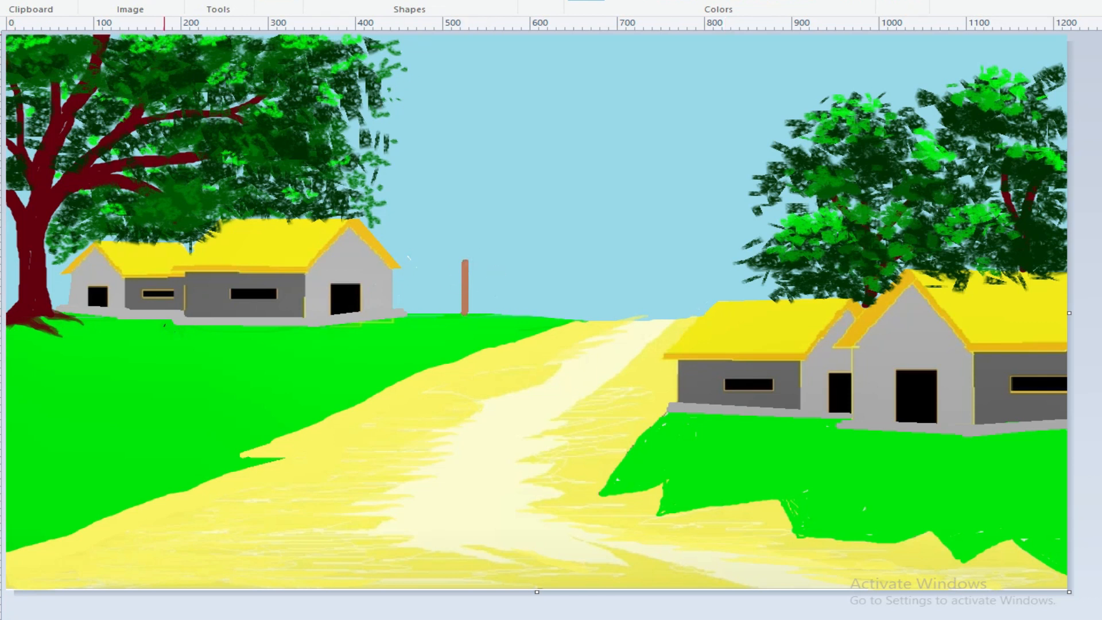
Paint a domed brown haystack with a pointed tip and flat base beside the left houses, undoing a stray stroke.
{"action": "left_click_drag", "start_coordinate": [423, 306], "coordinate": [416, 316]}
{"action": "left_click", "coordinate": [422, 285]}
{"action": "left_click_drag", "start_coordinate": [475, 298], "coordinate": [495, 282]}
{"action": "left_click_drag", "start_coordinate": [435, 315], "coordinate": [407, 316]}
{"action": "key", "text": "ctrl+z"}
{"action": "mouse_move", "coordinate": [501, 317]}
{"action": "left_mouse_down"}
{"action": "mouse_move", "coordinate": [407, 315]}
{"action": "mouse_move", "coordinate": [452, 281]}
{"action": "left_mouse_up"}
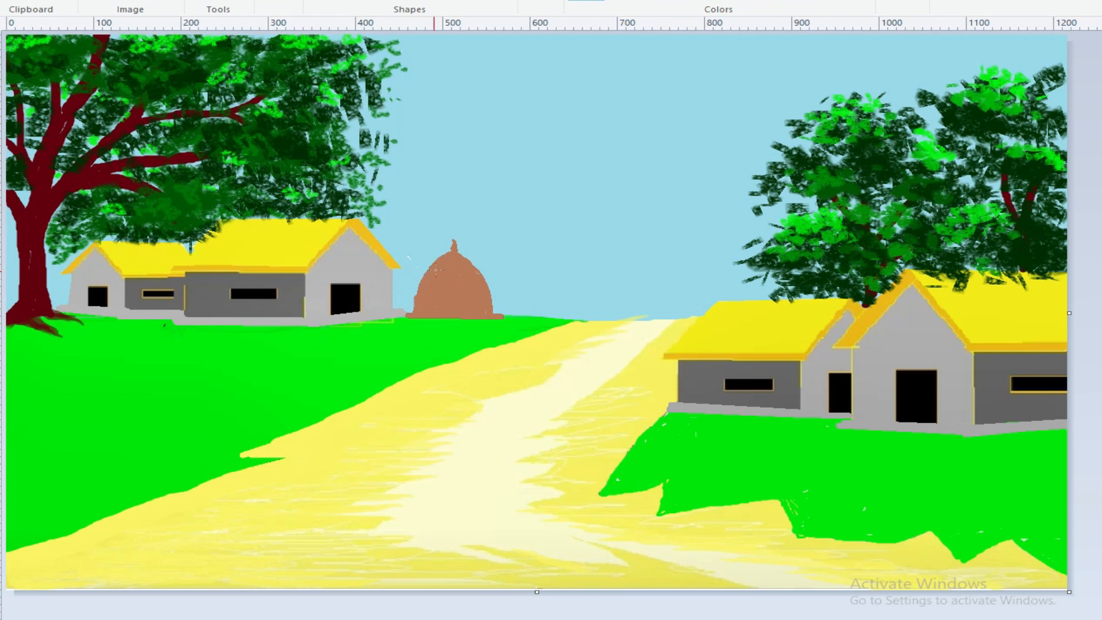
Change the brush, its size and the colour, and shade the haystack with darker brown strokes.
{"action": "left_click", "coordinate": [292, 6]}
{"action": "left_click", "coordinate": [278, 49]}
{"action": "left_click", "coordinate": [542, 5]}
{"action": "left_click", "coordinate": [580, 46]}
{"action": "left_click", "coordinate": [852, 3]}
{"action": "left_click", "coordinate": [723, 262]}
{"action": "left_click", "coordinate": [387, 386]}
{"action": "left_click_drag", "start_coordinate": [430, 305], "coordinate": [445, 257]}
{"action": "left_click_drag", "start_coordinate": [452, 278], "coordinate": [454, 253]}
{"action": "mouse_move", "coordinate": [420, 300]}
{"action": "left_mouse_down"}
{"action": "mouse_move", "coordinate": [440, 262]}
{"action": "mouse_move", "coordinate": [426, 282]}
{"action": "left_mouse_up"}
{"action": "mouse_move", "coordinate": [434, 305]}
{"action": "left_mouse_down"}
{"action": "mouse_move", "coordinate": [447, 272]}
{"action": "mouse_move", "coordinate": [458, 276]}
{"action": "left_mouse_up"}
{"action": "mouse_move", "coordinate": [464, 302]}
{"action": "left_mouse_down"}
{"action": "mouse_move", "coordinate": [452, 269]}
{"action": "mouse_move", "coordinate": [453, 278]}
{"action": "left_mouse_up"}
{"action": "mouse_move", "coordinate": [435, 299]}
{"action": "left_mouse_down"}
{"action": "mouse_move", "coordinate": [451, 258]}
{"action": "mouse_move", "coordinate": [474, 268]}
{"action": "mouse_move", "coordinate": [472, 283]}
{"action": "mouse_move", "coordinate": [451, 275]}
{"action": "mouse_move", "coordinate": [418, 294]}
{"action": "mouse_move", "coordinate": [420, 303]}
{"action": "mouse_move", "coordinate": [449, 312]}
{"action": "left_mouse_up"}
{"action": "mouse_move", "coordinate": [474, 268]}
{"action": "left_mouse_down"}
{"action": "mouse_move", "coordinate": [480, 277]}
{"action": "mouse_move", "coordinate": [451, 283]}
{"action": "left_mouse_up"}
Draw a black fence with two rails and several upright posts across the haystack.
{"action": "left_click_drag", "start_coordinate": [390, 302], "coordinate": [540, 305]}
{"action": "double_click", "coordinate": [464, 310]}
{"action": "left_click_drag", "start_coordinate": [391, 280], "coordinate": [545, 283]}
{"action": "double_click", "coordinate": [460, 290]}
{"action": "mouse_move", "coordinate": [402, 277]}
{"action": "left_mouse_down"}
{"action": "mouse_move", "coordinate": [400, 311]}
{"action": "mouse_move", "coordinate": [418, 319]}
{"action": "left_mouse_up"}
{"action": "mouse_move", "coordinate": [438, 277]}
{"action": "left_mouse_down"}
{"action": "mouse_move", "coordinate": [437, 322]}
{"action": "mouse_move", "coordinate": [457, 323]}
{"action": "left_mouse_up"}
{"action": "mouse_move", "coordinate": [482, 274]}
{"action": "left_mouse_down"}
{"action": "mouse_move", "coordinate": [481, 325]}
{"action": "mouse_move", "coordinate": [504, 321]}
{"action": "left_mouse_up"}
{"action": "left_click_drag", "start_coordinate": [525, 273], "coordinate": [527, 317]}
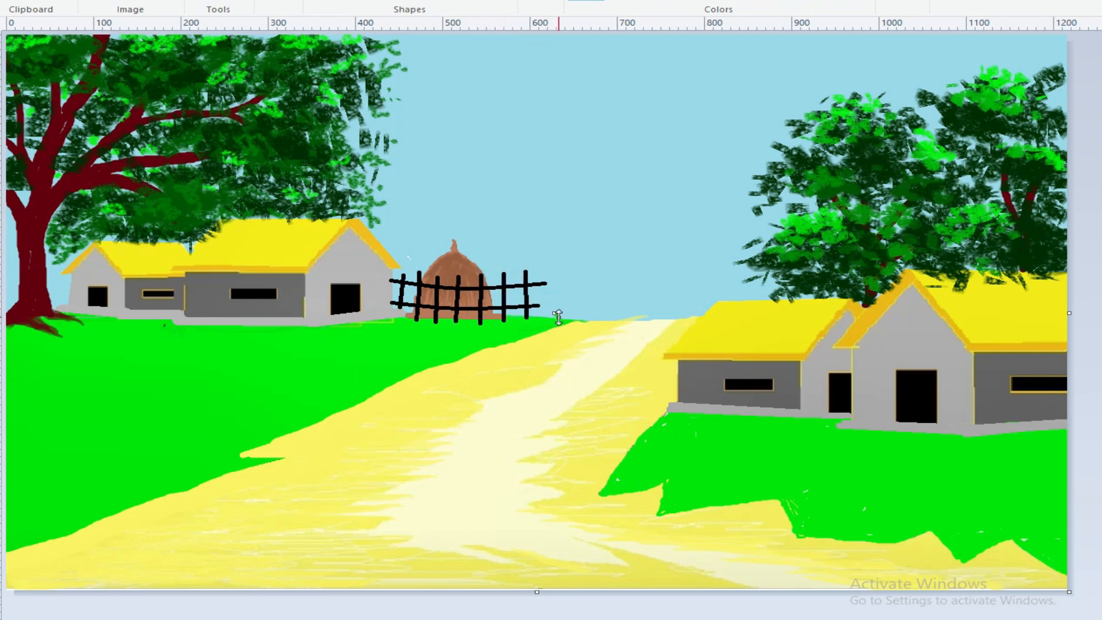
Paint a row of bright green bushes along the horizon from the fence to behind the right houses.
{"action": "mouse_move", "coordinate": [554, 315]}
{"action": "left_mouse_down"}
{"action": "mouse_move", "coordinate": [685, 317]}
{"action": "mouse_move", "coordinate": [753, 293]}
{"action": "left_mouse_up"}
{"action": "left_click_drag", "start_coordinate": [579, 313], "coordinate": [597, 314]}
{"action": "mouse_move", "coordinate": [665, 315]}
{"action": "left_mouse_down"}
{"action": "mouse_move", "coordinate": [681, 316]}
{"action": "mouse_move", "coordinate": [660, 304]}
{"action": "mouse_move", "coordinate": [712, 293]}
{"action": "mouse_move", "coordinate": [820, 296]}
{"action": "mouse_move", "coordinate": [773, 284]}
{"action": "mouse_move", "coordinate": [838, 290]}
{"action": "mouse_move", "coordinate": [901, 267]}
{"action": "left_mouse_up"}
{"action": "left_click_drag", "start_coordinate": [979, 266], "coordinate": [989, 264]}
Mix a darker green, change the brush and paint a large fan-shaped grass tuft in the canvas's lower-left corner.
{"action": "left_click", "coordinate": [851, 3]}
{"action": "left_click", "coordinate": [726, 283]}
{"action": "left_click", "coordinate": [381, 383]}
{"action": "left_click", "coordinate": [278, 3]}
{"action": "left_click", "coordinate": [271, 74]}
{"action": "left_click_drag", "start_coordinate": [97, 476], "coordinate": [18, 547]}
{"action": "left_click_drag", "start_coordinate": [20, 484], "coordinate": [17, 548]}
{"action": "left_click_drag", "start_coordinate": [40, 490], "coordinate": [21, 532]}
{"action": "left_click_drag", "start_coordinate": [5, 494], "coordinate": [15, 549]}
{"action": "left_click_drag", "start_coordinate": [62, 492], "coordinate": [25, 533]}
{"action": "left_click_drag", "start_coordinate": [121, 515], "coordinate": [32, 527]}
{"action": "mouse_move", "coordinate": [86, 538]}
{"action": "left_mouse_down"}
{"action": "mouse_move", "coordinate": [21, 545]}
{"action": "mouse_move", "coordinate": [34, 527]}
{"action": "left_mouse_up"}
{"action": "left_click_drag", "start_coordinate": [96, 512], "coordinate": [28, 524]}
{"action": "left_click_drag", "start_coordinate": [105, 502], "coordinate": [26, 525]}
{"action": "left_click_drag", "start_coordinate": [119, 518], "coordinate": [52, 521]}
{"action": "left_click_drag", "start_coordinate": [106, 505], "coordinate": [54, 510]}
{"action": "left_click_drag", "start_coordinate": [85, 548], "coordinate": [38, 539]}
{"action": "left_click_drag", "start_coordinate": [67, 553], "coordinate": [20, 547]}
{"action": "left_click_drag", "start_coordinate": [80, 526], "coordinate": [41, 525]}
{"action": "left_click_drag", "start_coordinate": [52, 485], "coordinate": [24, 514]}
{"action": "left_click_drag", "start_coordinate": [112, 535], "coordinate": [75, 520]}
{"action": "left_click_drag", "start_coordinate": [122, 533], "coordinate": [65, 511]}
{"action": "left_click_drag", "start_coordinate": [111, 541], "coordinate": [49, 521]}
{"action": "left_click_drag", "start_coordinate": [91, 556], "coordinate": [38, 540]}
{"action": "left_click_drag", "start_coordinate": [112, 544], "coordinate": [72, 533]}
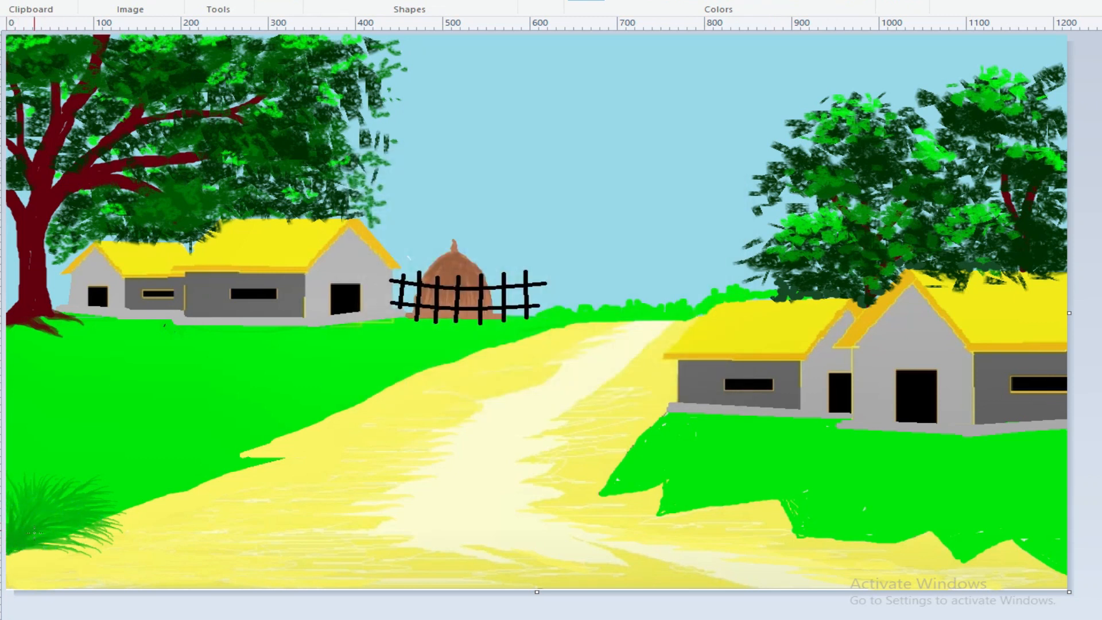
Paint a smaller grass tuft on the left lawn beside the road and dot white flowers on both tufts.
{"action": "left_click_drag", "start_coordinate": [223, 462], "coordinate": [227, 434]}
{"action": "mouse_move", "coordinate": [225, 461]}
{"action": "left_mouse_down"}
{"action": "mouse_move", "coordinate": [244, 441]}
{"action": "mouse_move", "coordinate": [257, 450]}
{"action": "left_mouse_up"}
{"action": "left_click_drag", "start_coordinate": [229, 461], "coordinate": [254, 457]}
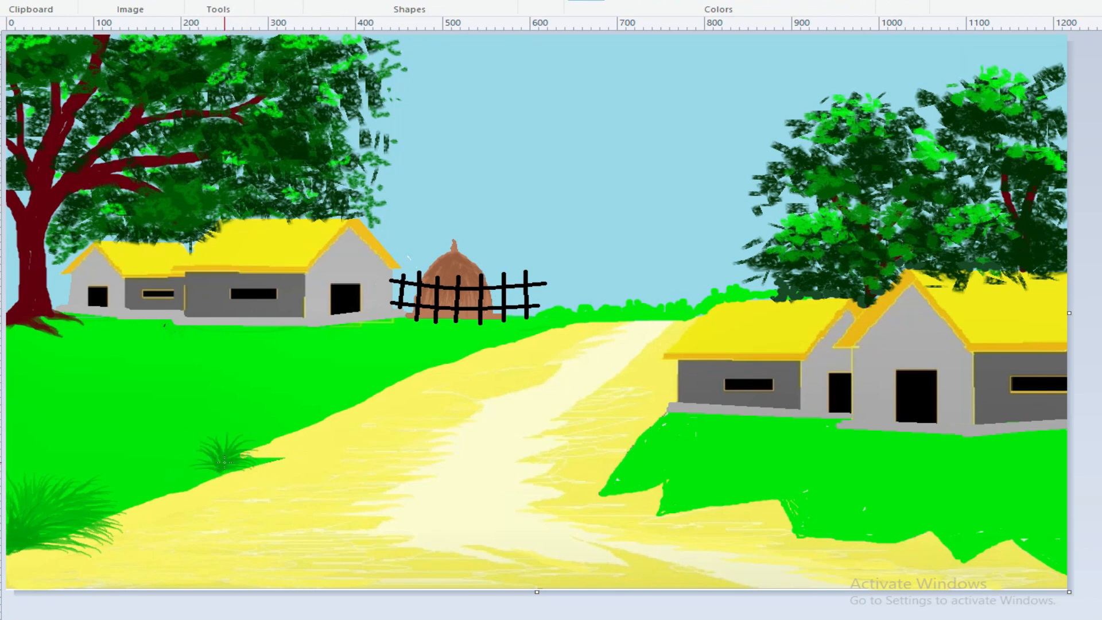
{"action": "mouse_move", "coordinate": [225, 470]}
{"action": "left_mouse_down"}
{"action": "mouse_move", "coordinate": [251, 475]}
{"action": "mouse_move", "coordinate": [265, 461]}
{"action": "left_mouse_up"}
{"action": "left_click_drag", "start_coordinate": [230, 456], "coordinate": [245, 438]}
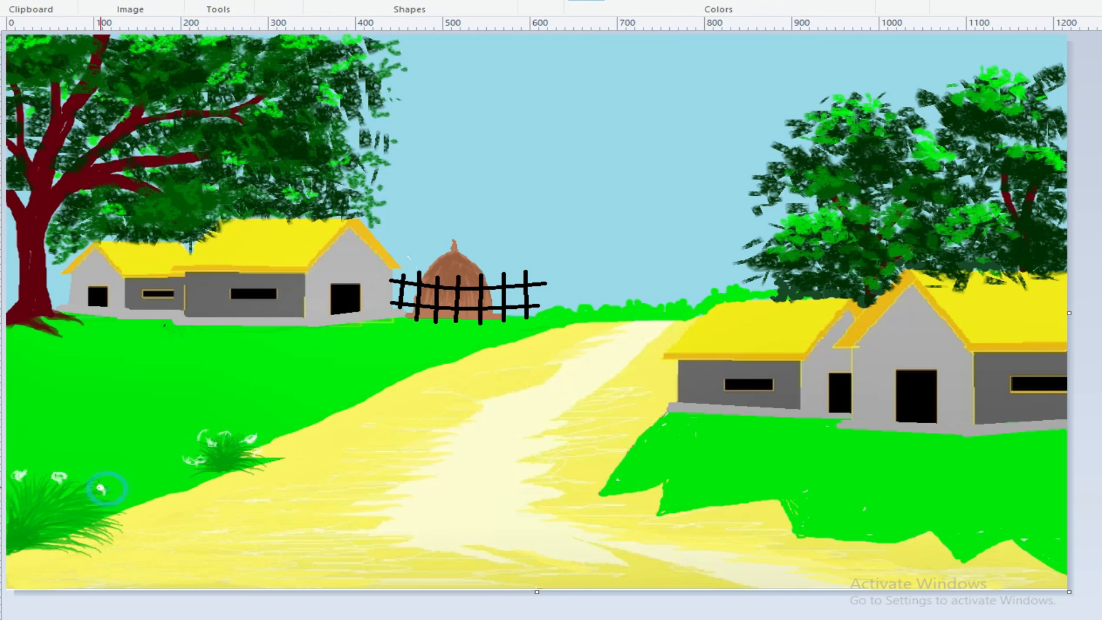
Undo the white flowers on the large grass tuft in the corner.
{"action": "key", "text": "ctrl+z"}
{"action": "key", "text": "ctrl+z"}
{"action": "key", "text": "ctrl+z"}
{"action": "key", "text": "ctrl+z"}
Select the small flowered grass tuft beside the road with a rectangular selection and copy it.
{"action": "left_click", "coordinate": [100, 2]}
{"action": "left_click", "coordinate": [115, 44]}
{"action": "mouse_move", "coordinate": [184, 463]}
{"action": "left_mouse_down"}
{"action": "mouse_move", "coordinate": [250, 444]}
{"action": "mouse_move", "coordinate": [267, 465]}
{"action": "mouse_move", "coordinate": [245, 474]}
{"action": "left_mouse_up"}
{"action": "right_click", "coordinate": [224, 453]}
{"action": "left_click", "coordinate": [259, 482]}
Paste transparent copies of the flowered tuft, scatter them over both lawns and flip some horizontally.
{"action": "left_click", "coordinate": [18, 2]}
{"action": "left_click", "coordinate": [27, 10]}
{"action": "left_click", "coordinate": [100, 2]}
{"action": "left_click", "coordinate": [135, 125]}
{"action": "left_click_drag", "start_coordinate": [39, 61], "coordinate": [888, 466]}
{"action": "left_click", "coordinate": [147, 3]}
{"action": "left_click", "coordinate": [172, 75]}
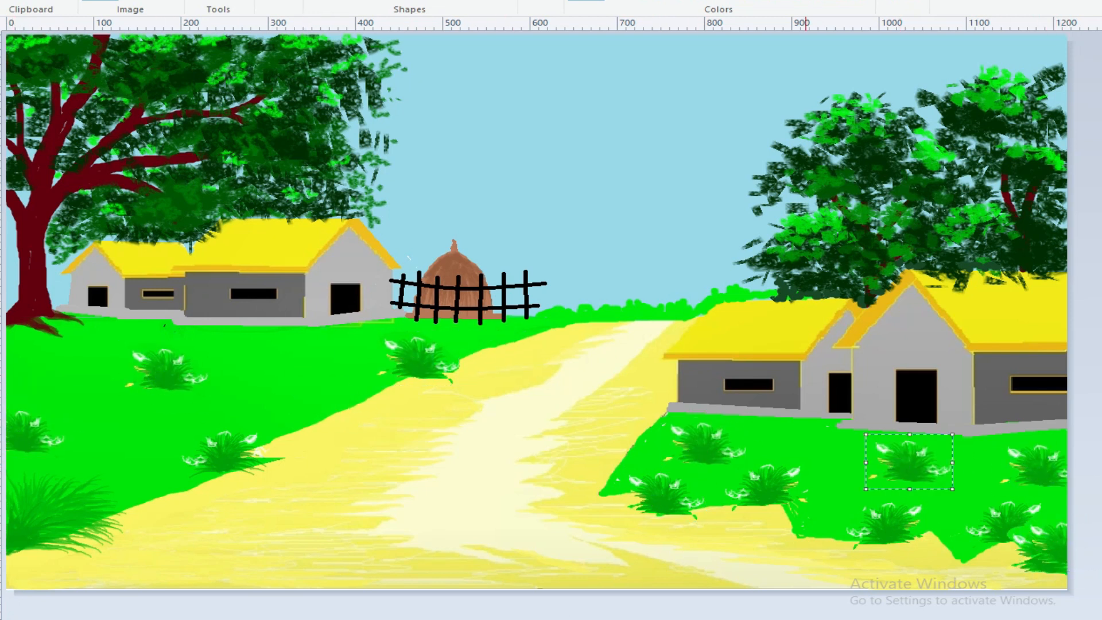